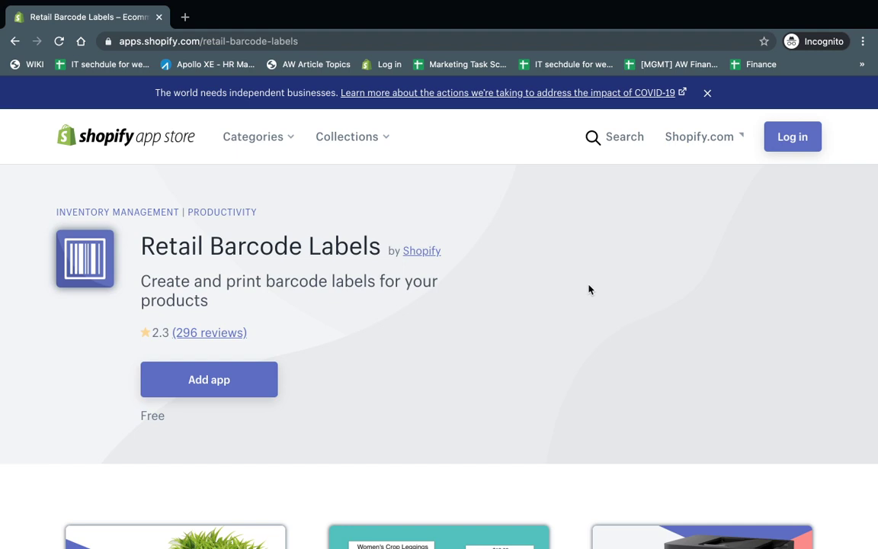
- Review the feature overview on the Retail Barcode Labels listing and switch to the store admin's Apps page
scroll(588, 288, "down", 5)
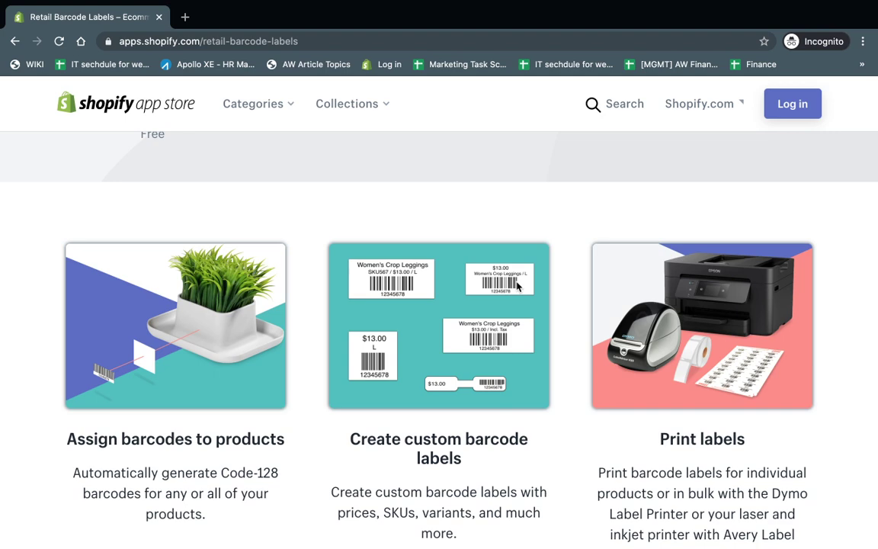
scroll(516, 285, "up", 4)
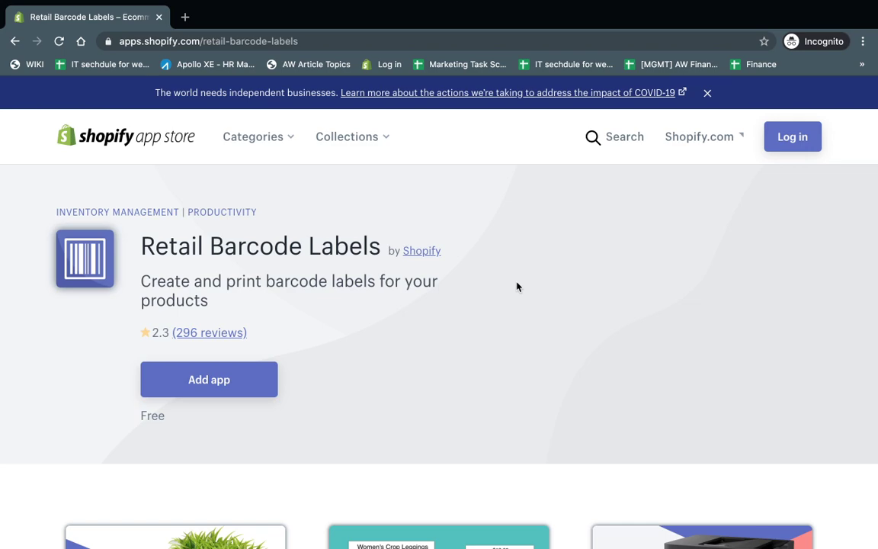
key("ctrl+Left")
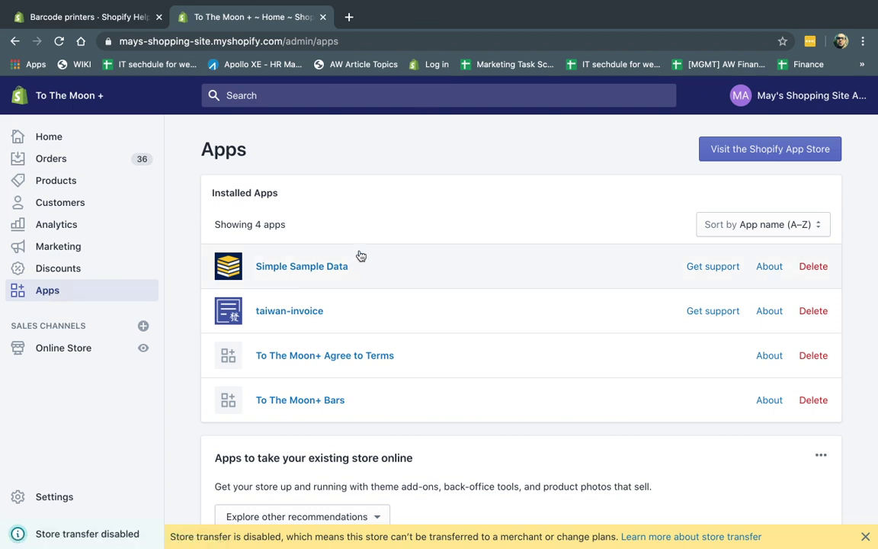
- Open the Shopify App Store from the store admin and search for "retail barcode"
left_click(754, 149)
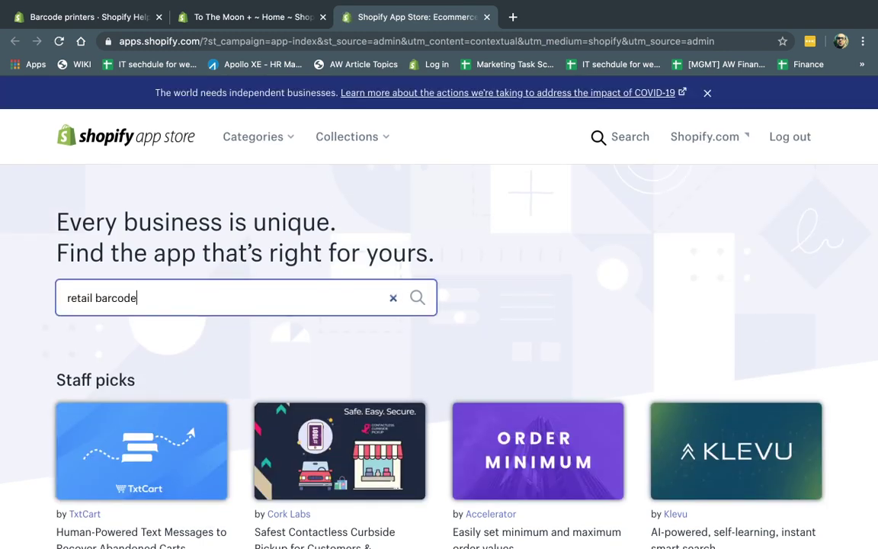
type("code")
key("Return")
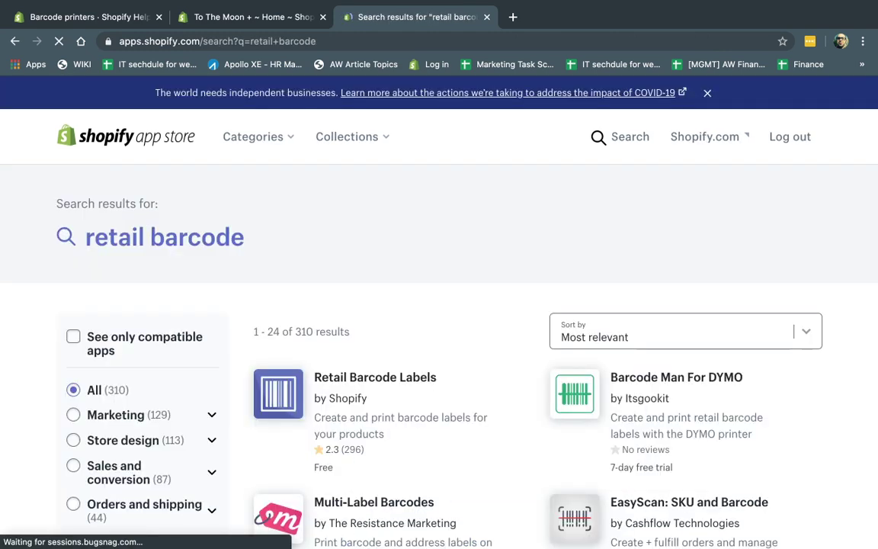
- Open the Retail Barcode Labels listing by Shopify and add the app to the store
scroll(399, 446, "down", 3)
left_click(380, 234)
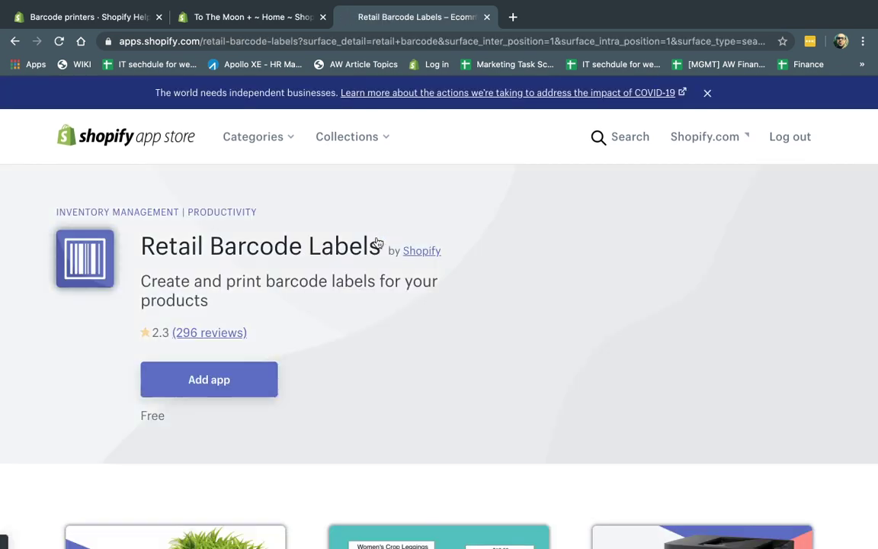
left_click(215, 379)
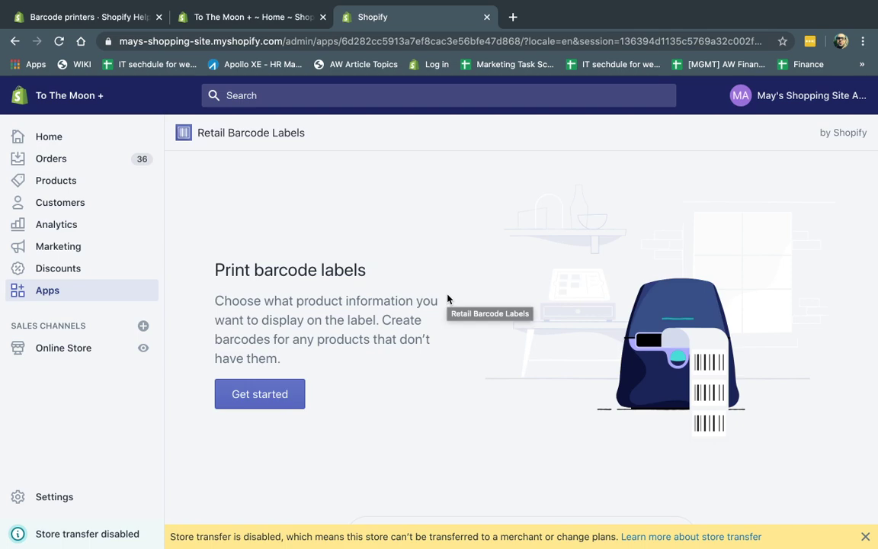
- Start the app's guided setup and create barcodes for all products and variants that are missing them
left_click(271, 397)
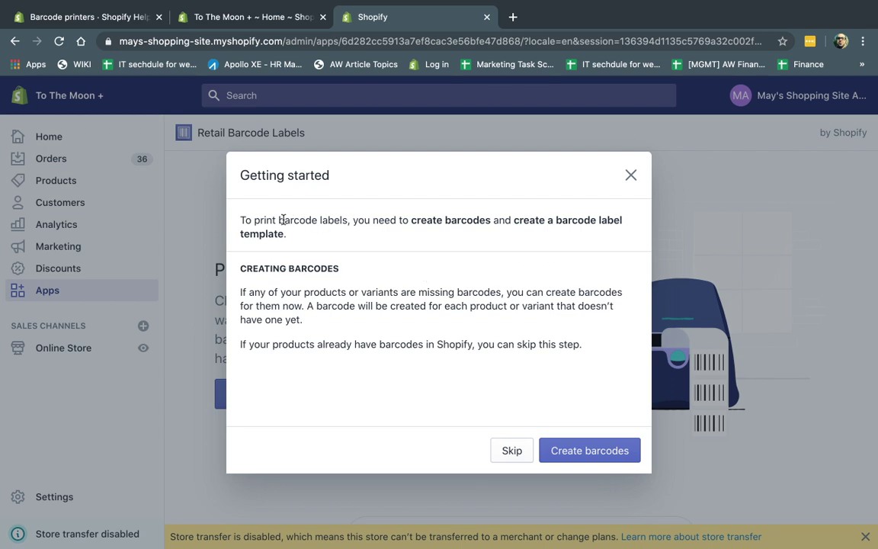
left_click_drag(253, 220, 596, 218)
left_click(596, 219)
left_click(566, 455)
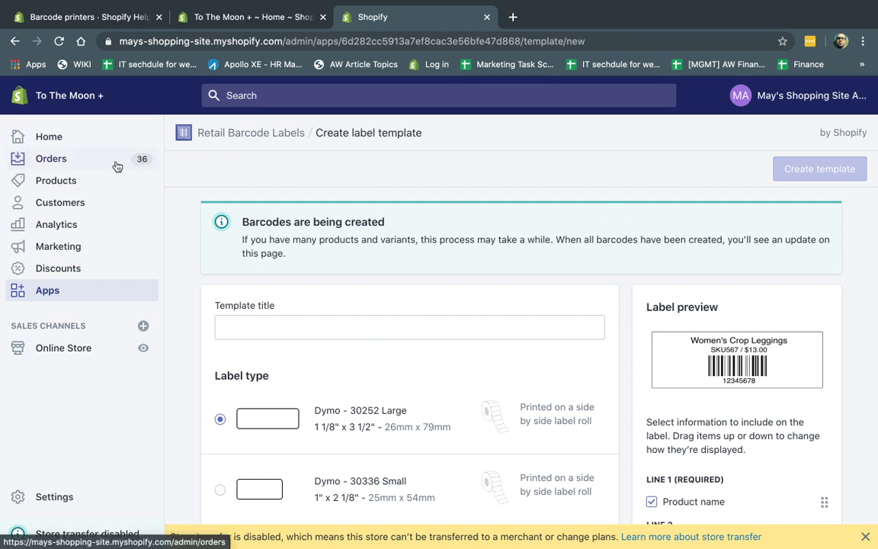
- Open the products list in a separate tab and start a new product to view its Inventory section
right_click(57, 180)
key("Escape")
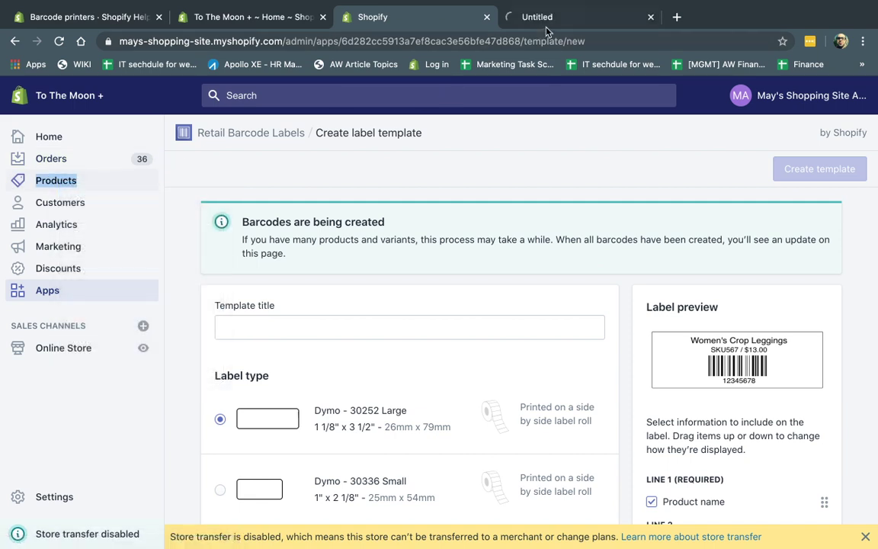
left_click(550, 25)
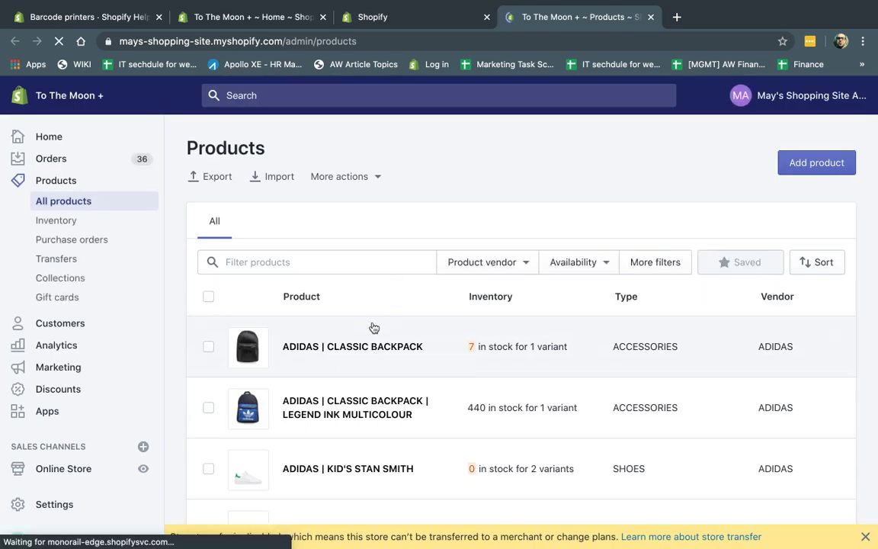
left_click(751, 169)
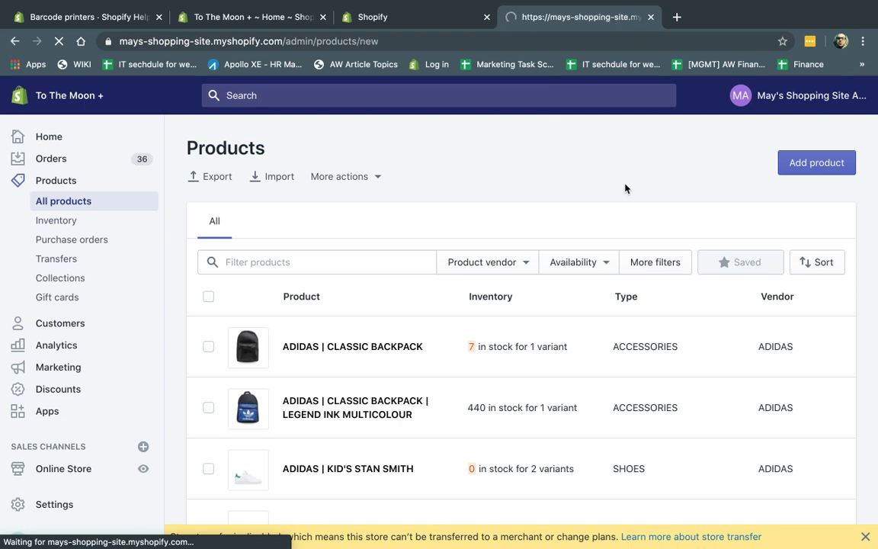
scroll(601, 376, "down", 3)
scroll(600, 373, "down", 5)
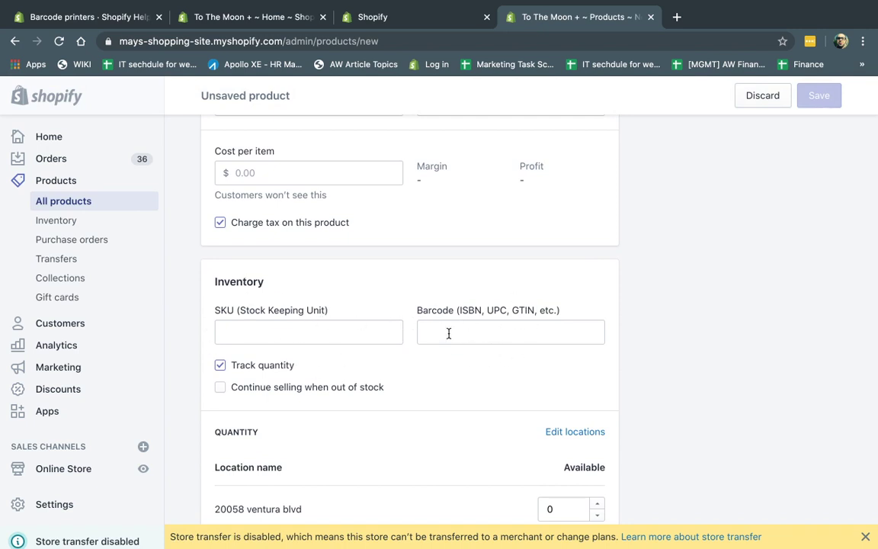
- Examine the Barcode field and its accepted code types in the Inventory section, and leave the unsaved product for the product list
left_click(451, 332)
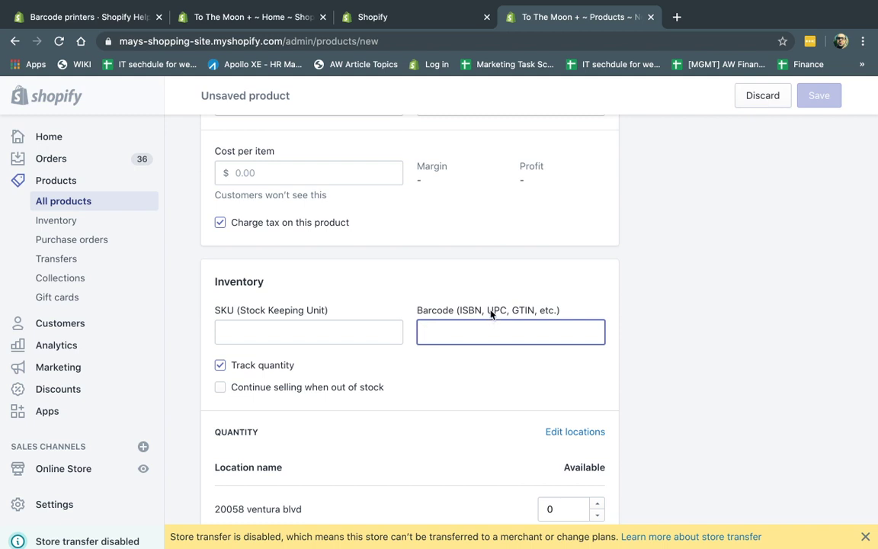
left_click_drag(493, 309, 509, 313)
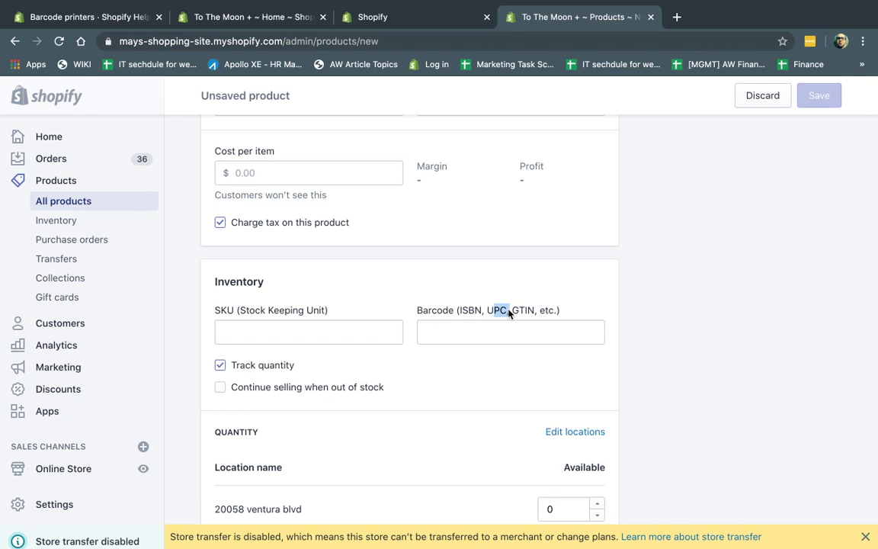
left_click(455, 309)
left_click_drag(455, 310, 482, 312)
left_click(498, 309)
left_click(464, 335)
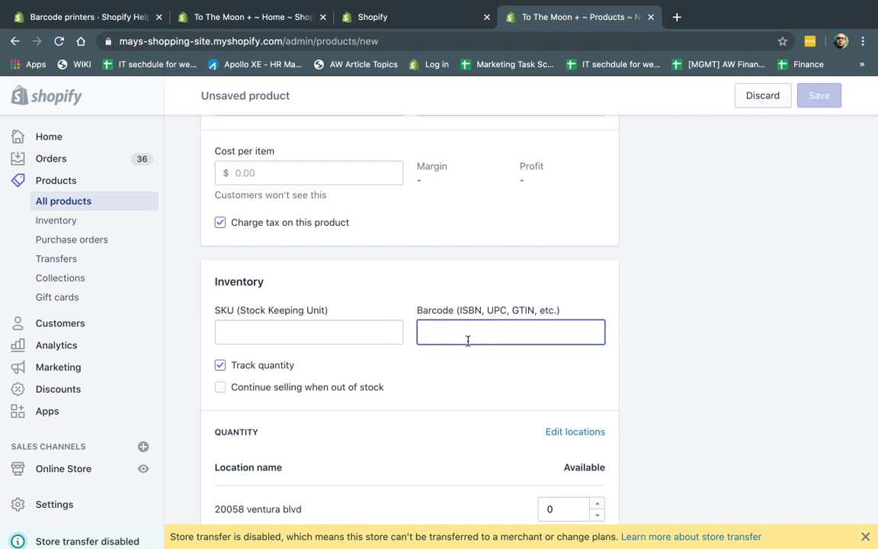
left_click(72, 201)
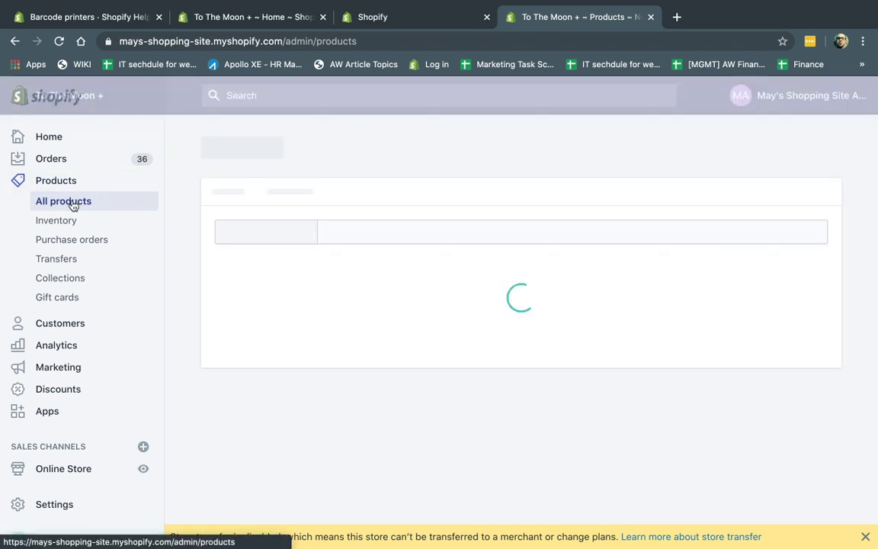
- Return to the label template form, browse the label types and select Dymo - 30299 Price Tag
left_click(373, 17)
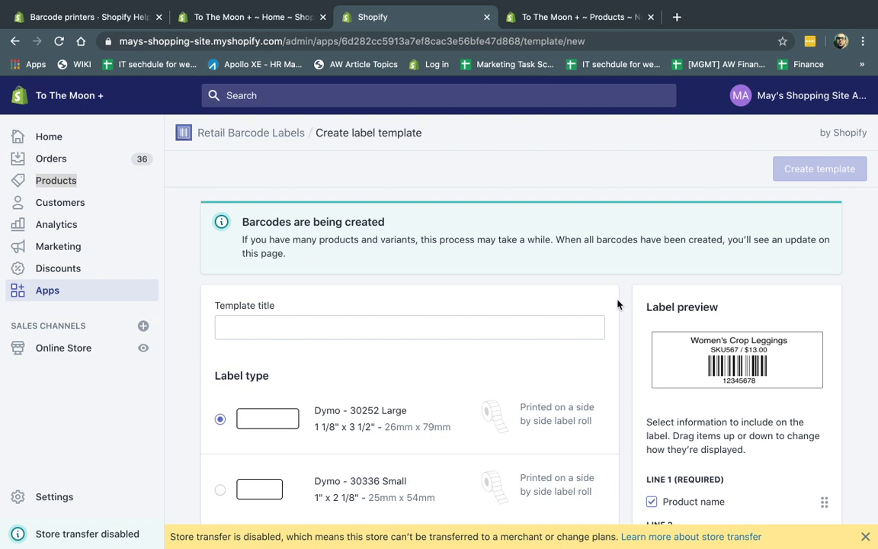
scroll(619, 347, "down", 2)
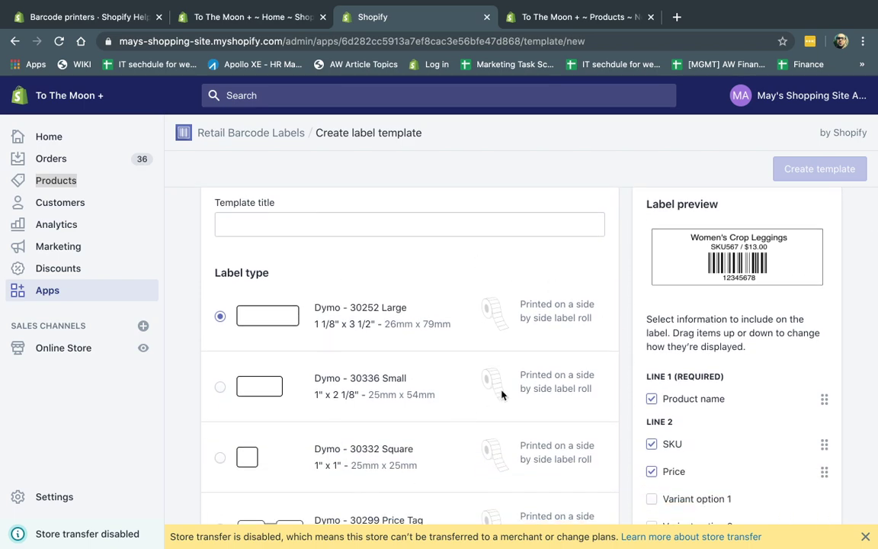
scroll(501, 394, "down", 2)
scroll(490, 387, "up", 1)
scroll(238, 402, "down", 2)
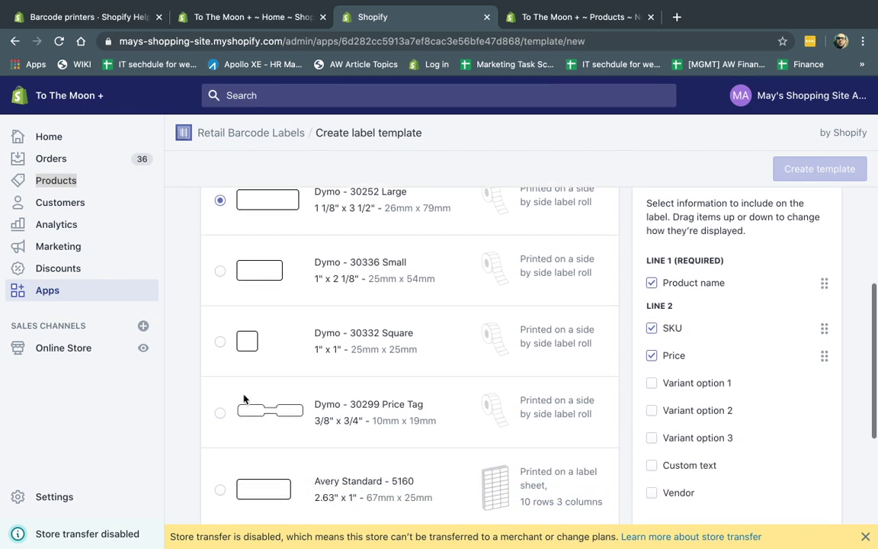
left_click(236, 407)
scroll(614, 394, "up", 1)
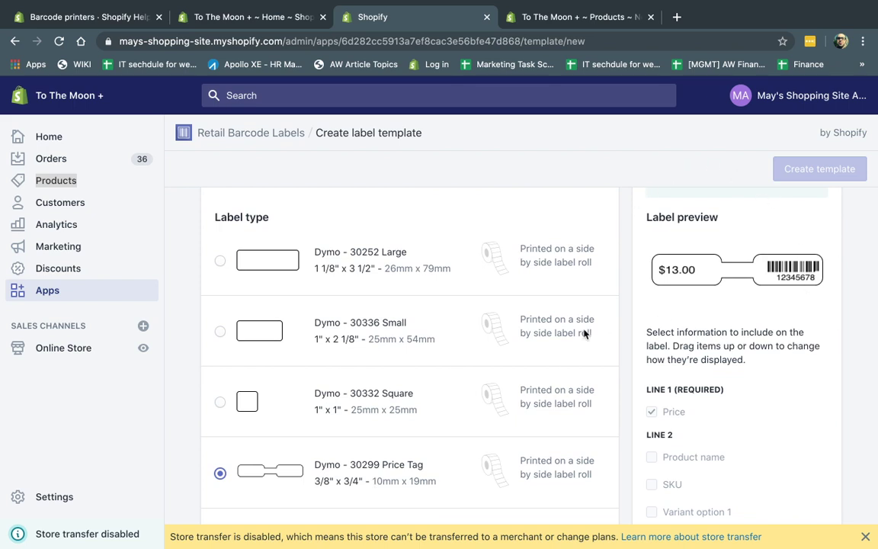
- Title the label template "Main"
scroll(575, 338, "up", 2)
left_click(315, 301)
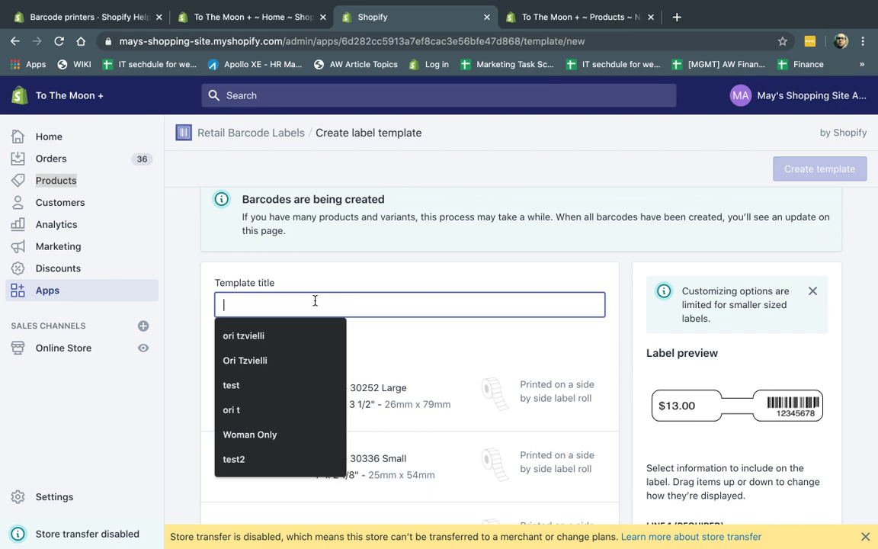
type("Main")
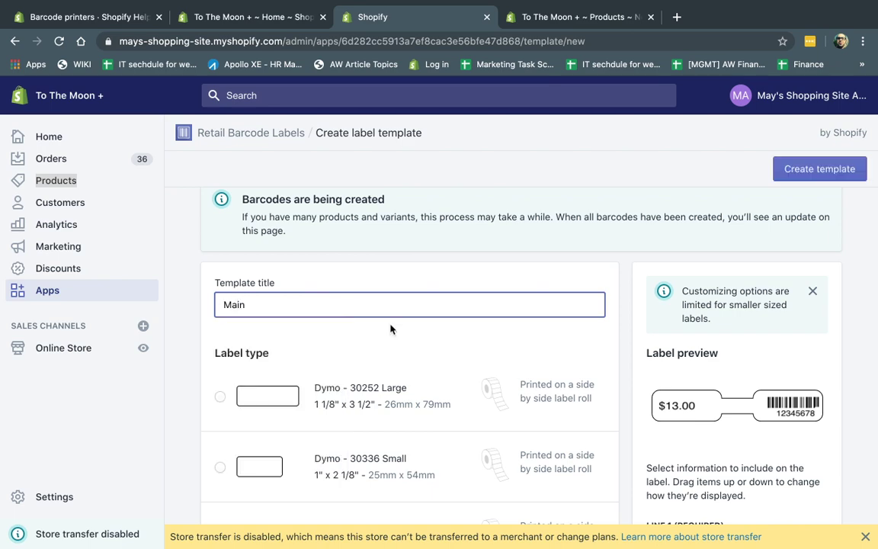
- Change the template's label type to Dymo - 30336 Small and check the label preview
scroll(343, 316, "down", 3)
left_click(219, 283)
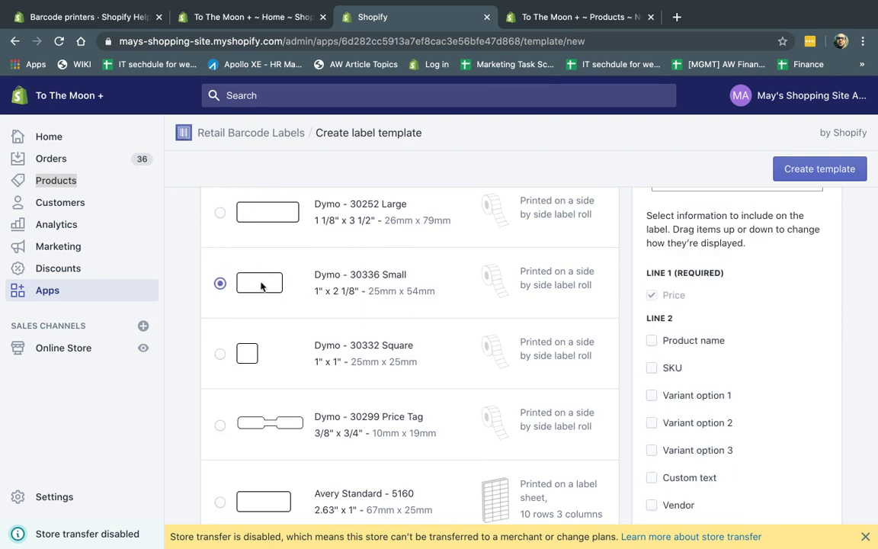
scroll(623, 314, "up", 3)
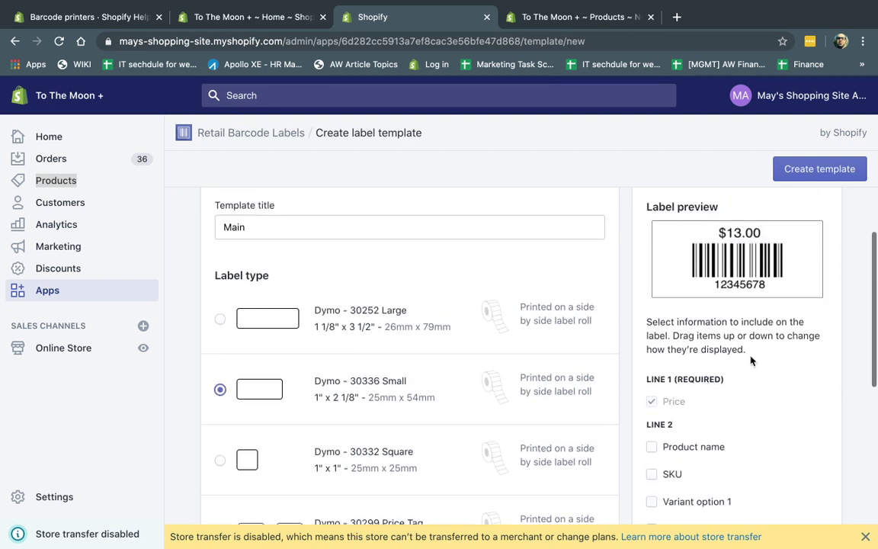
scroll(750, 326, "down", 2)
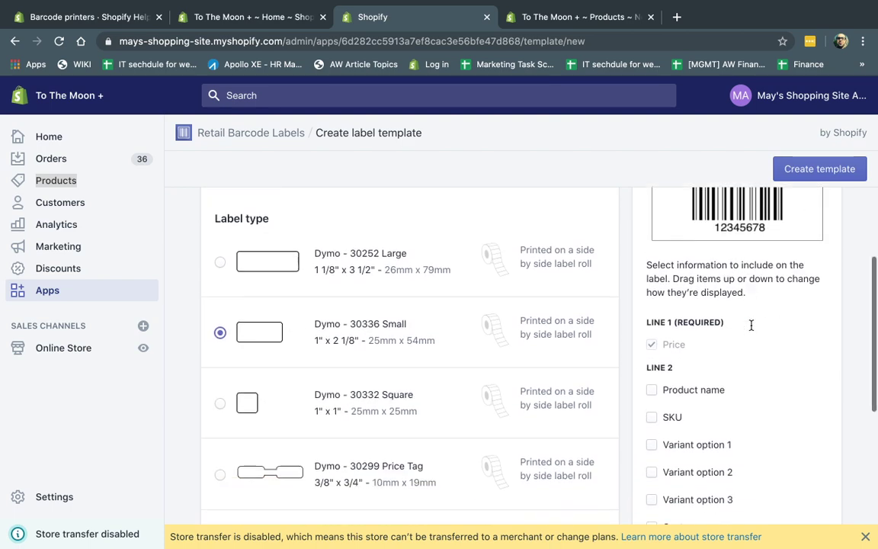
scroll(751, 325, "up", 1)
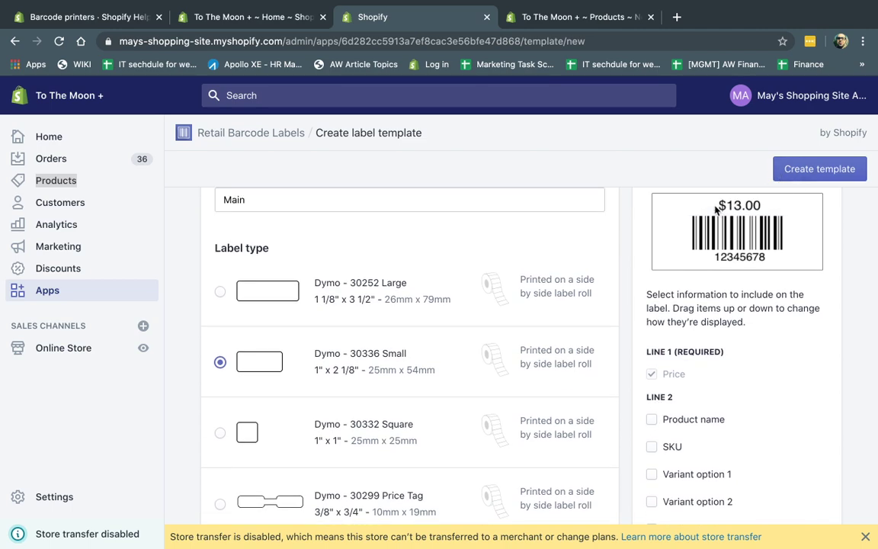
- Include the product name on the label, placed above the price on line 1, and create the template
left_click(652, 419)
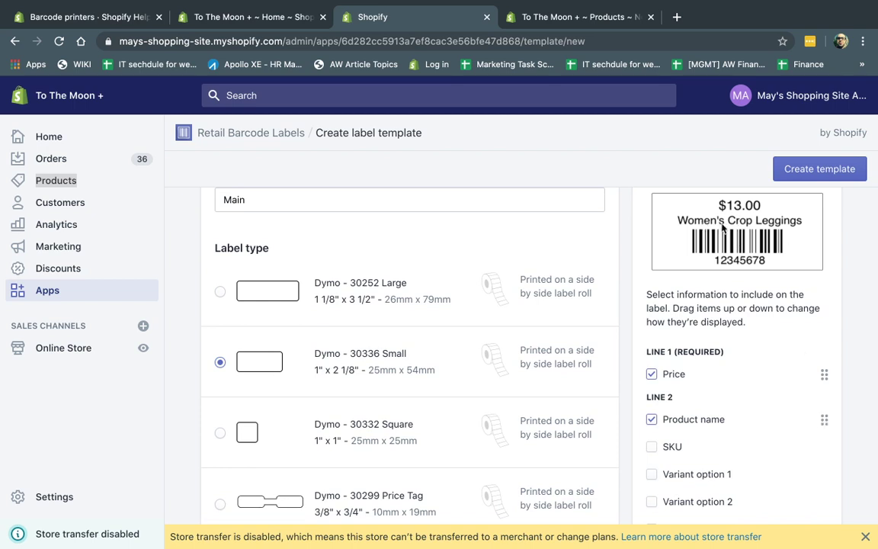
left_click_drag(822, 419, 825, 371)
scroll(778, 369, "down", 1)
scroll(779, 369, "down", 5)
left_click(792, 453)
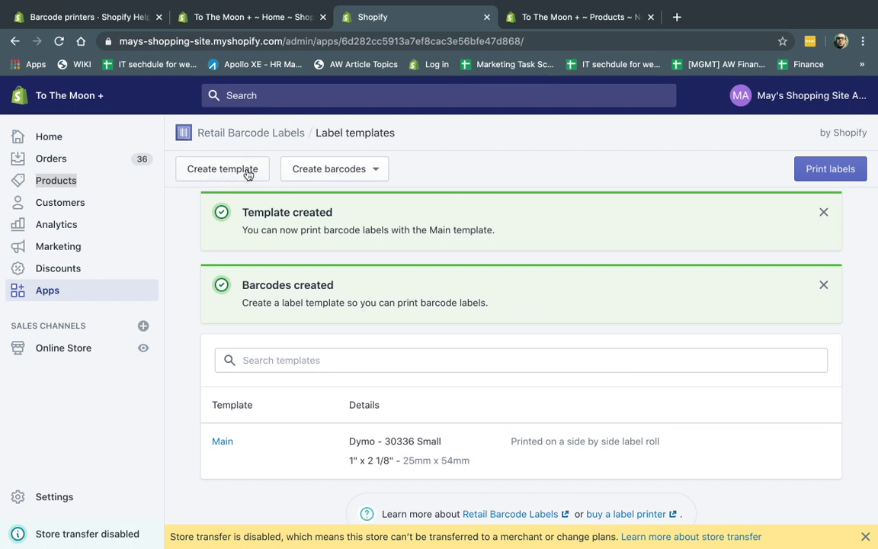
- Create barcodes for all products, limited to products or variants without barcodes yet, and dismiss the template-created notice
left_click(384, 176)
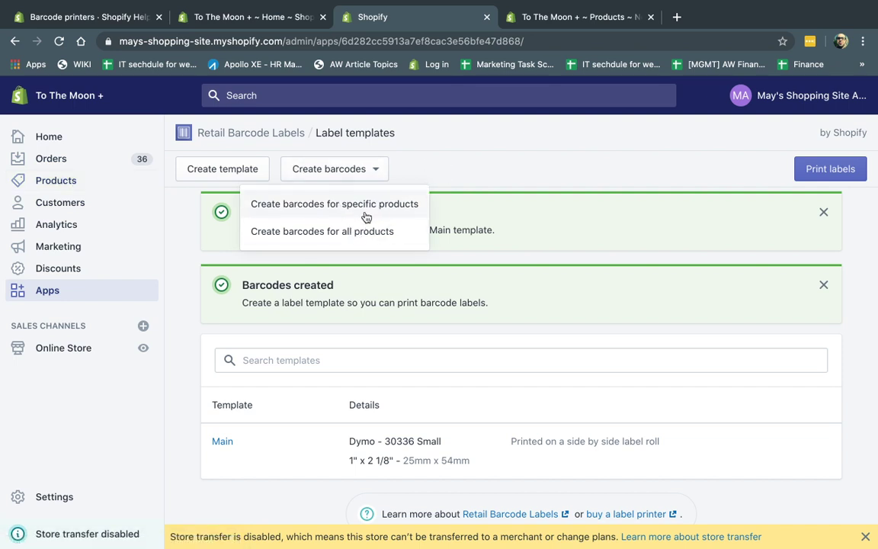
left_click(368, 236)
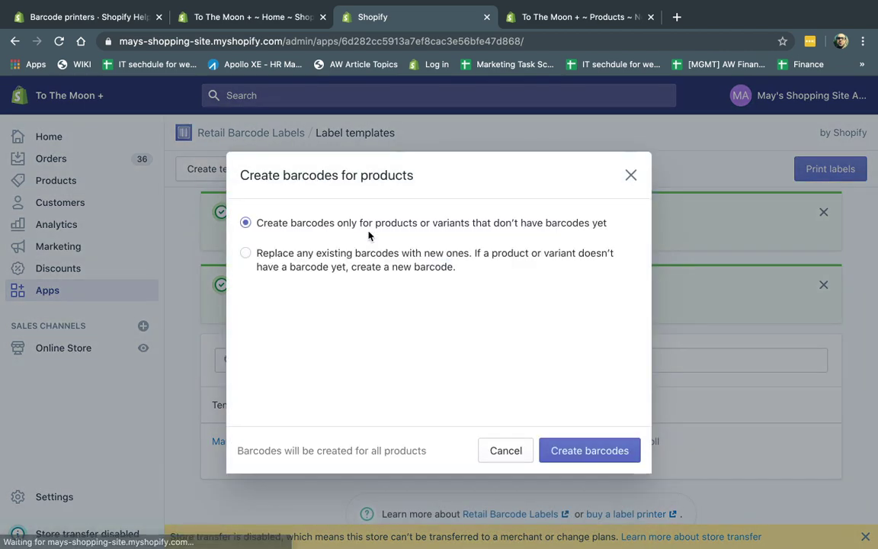
left_click_drag(261, 224, 602, 223)
left_click(318, 229)
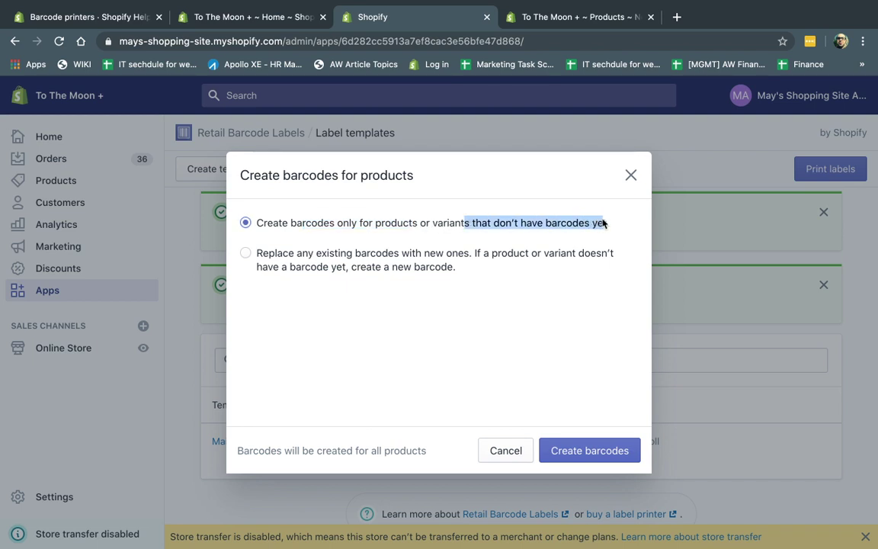
left_click(377, 256)
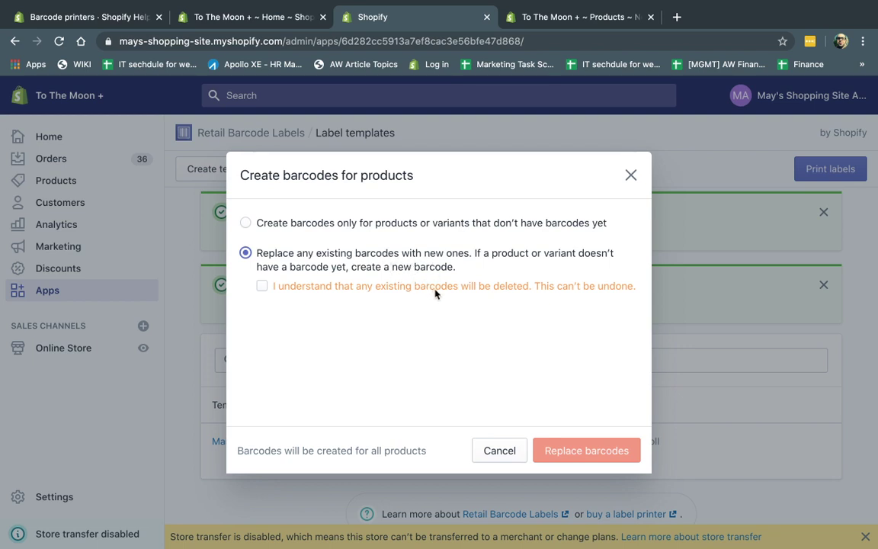
left_click(384, 225)
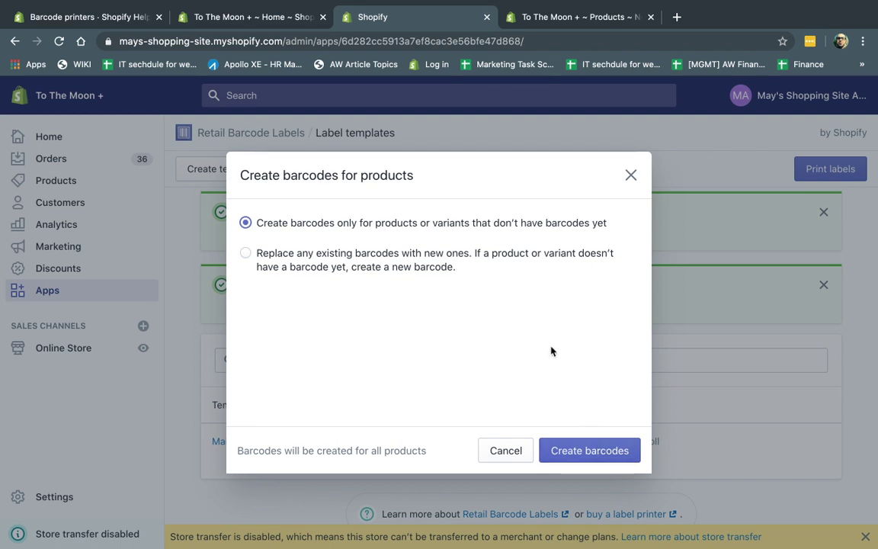
left_click_drag(280, 223, 386, 228)
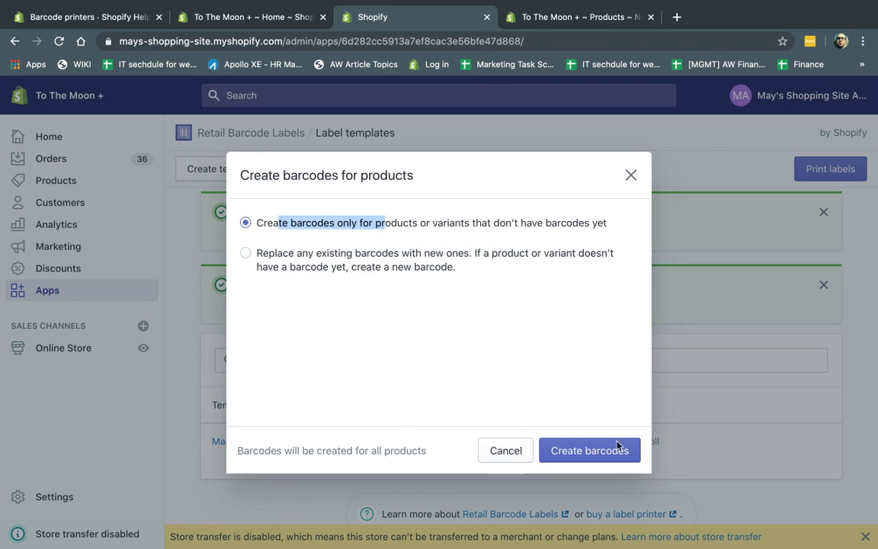
left_click(595, 451)
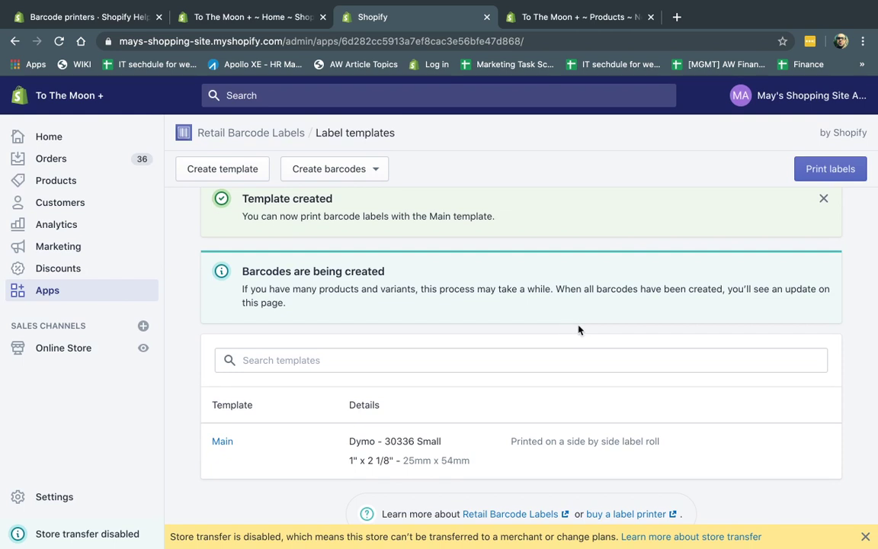
scroll(578, 329, "up", 1)
left_click(824, 221)
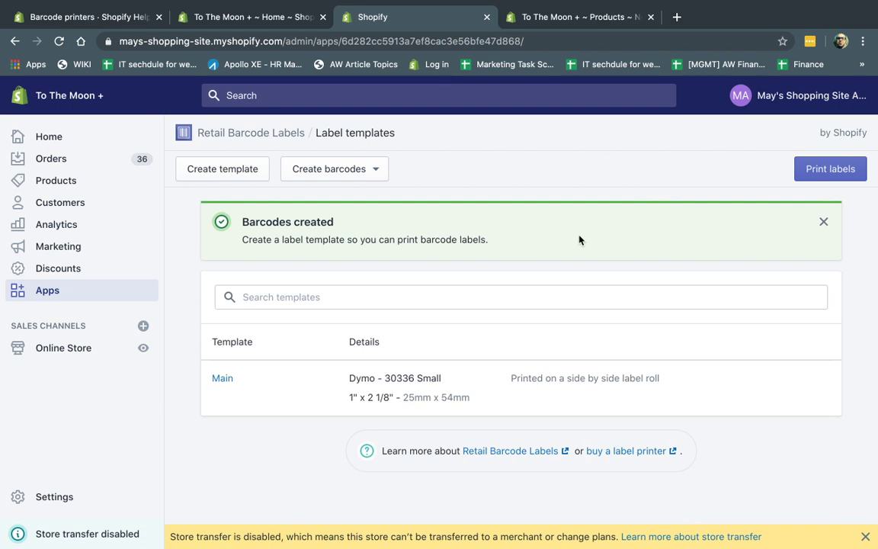
- Open the ADIDAS | CLASSIC BACKPACK product and bring up the print preview for its barcode labels
left_click(105, 184)
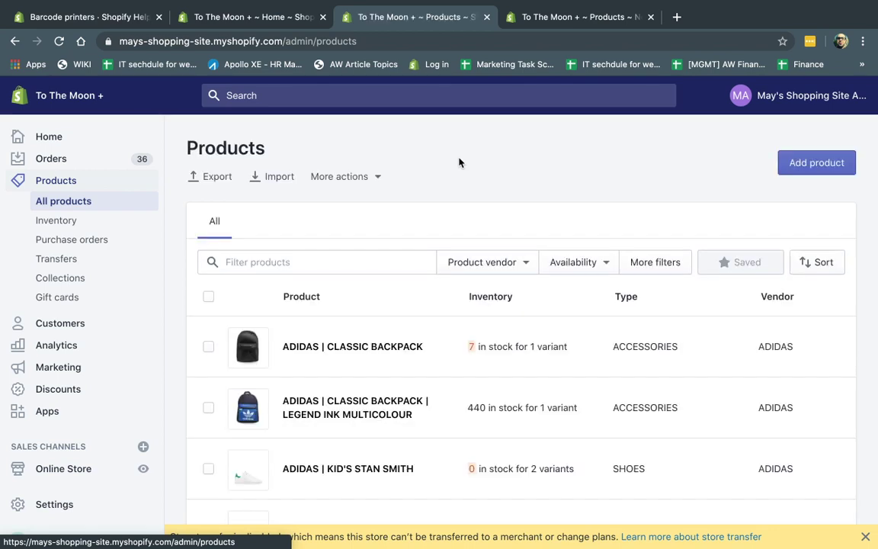
left_click(343, 352)
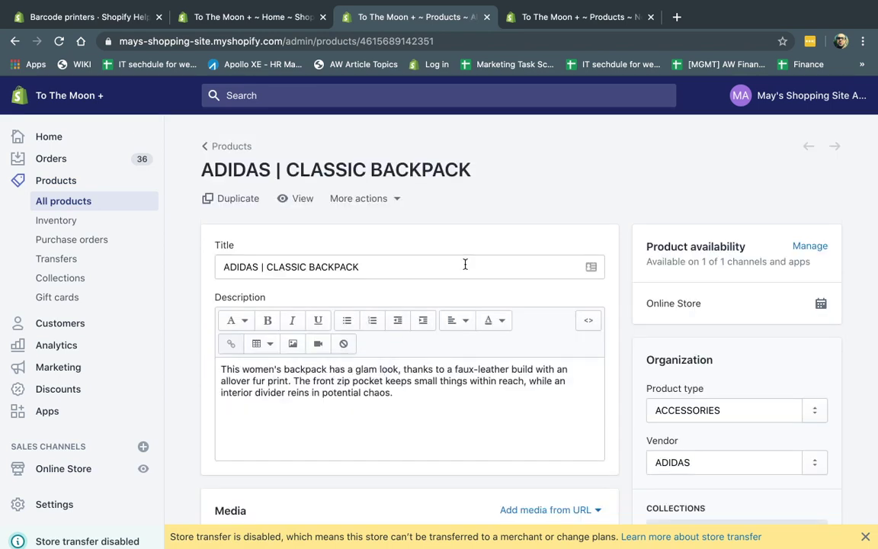
left_click(384, 199)
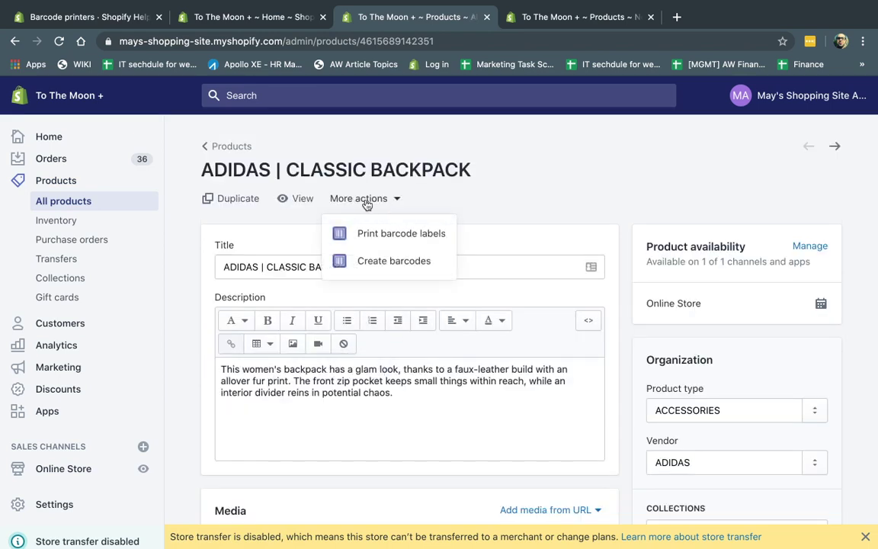
left_click(385, 239)
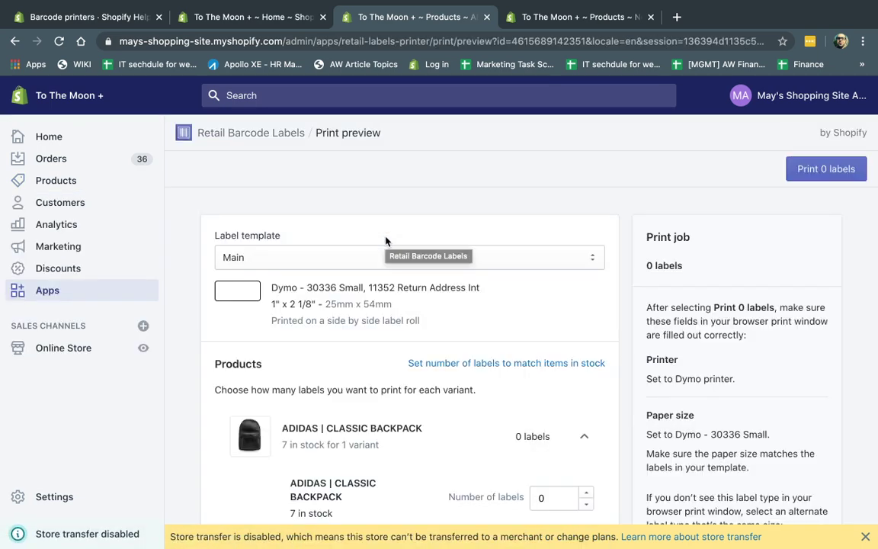
- Keep the Main label template and set the number of labels for the classic backpack to 88
left_click(304, 261)
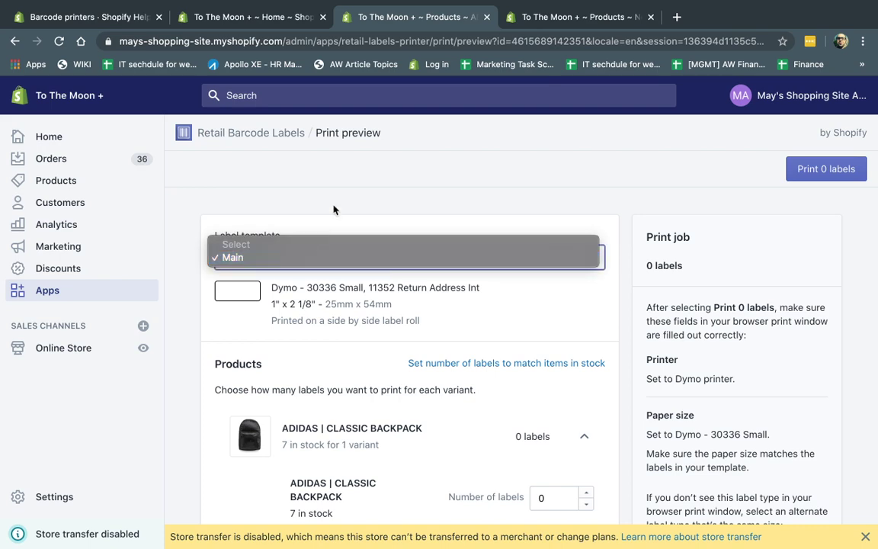
left_click(286, 257)
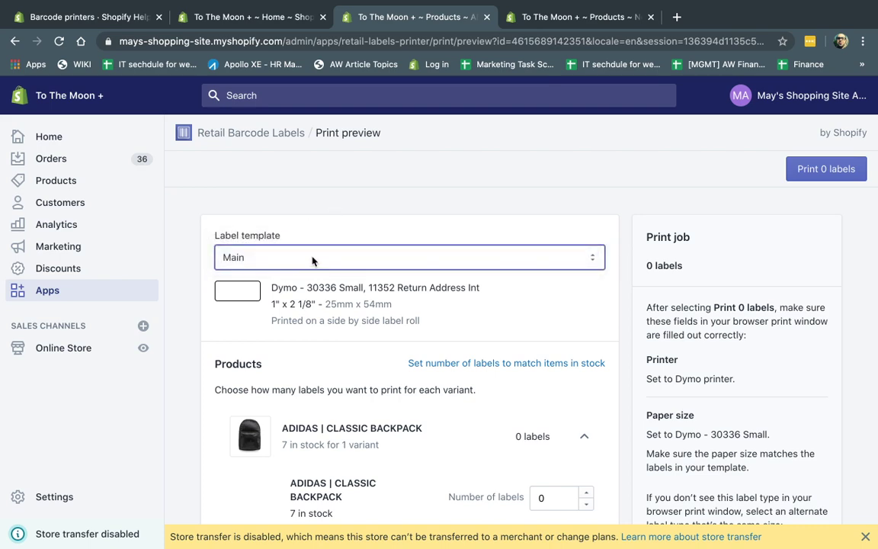
scroll(412, 325, "down", 3)
left_click(548, 376)
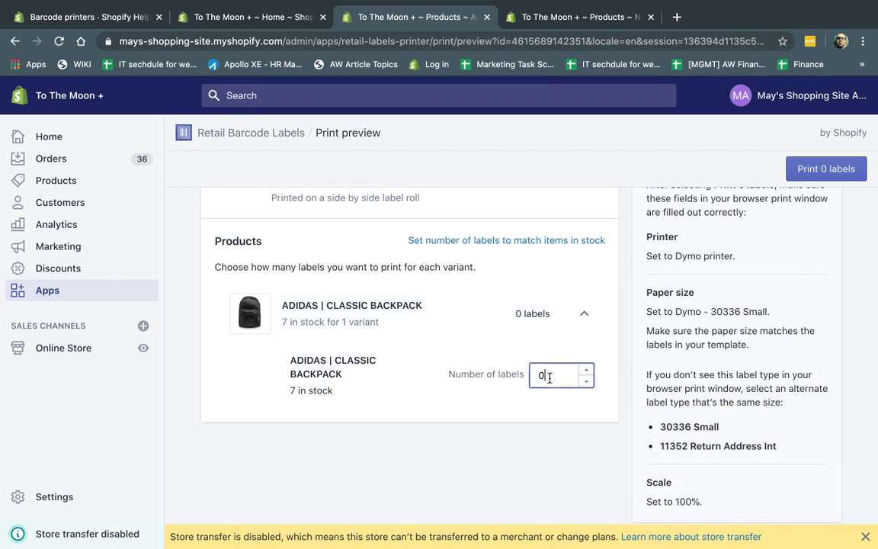
type("88")
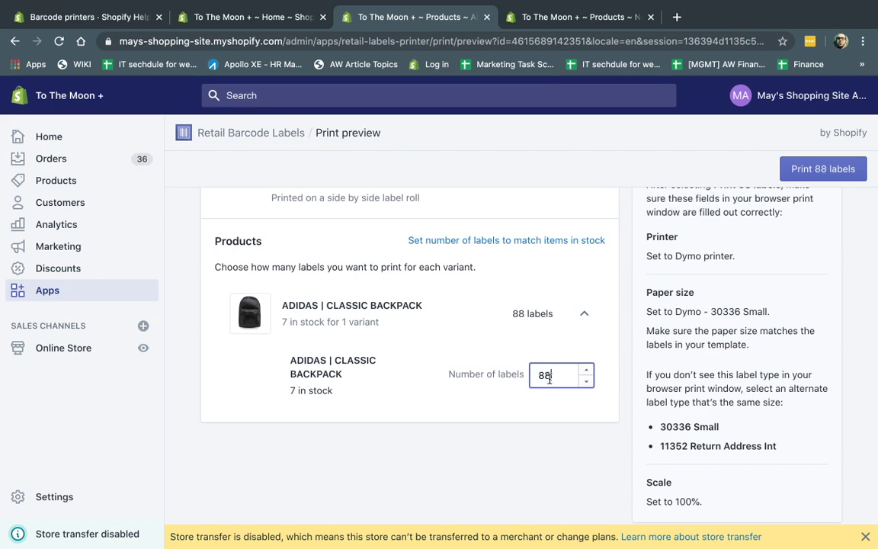
- Read the print job instructions for the required printer and paper size
scroll(798, 363, "up", 1)
scroll(798, 363, "up", 3)
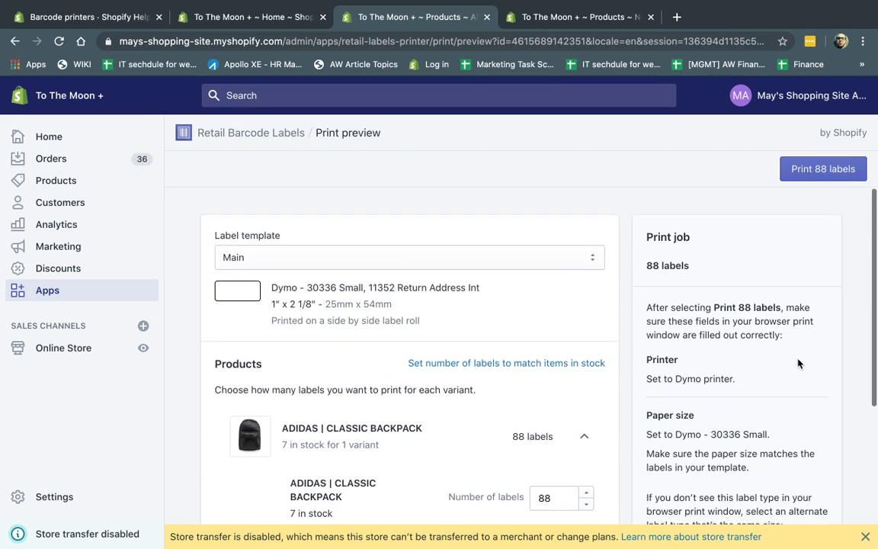
scroll(797, 363, "down", 3)
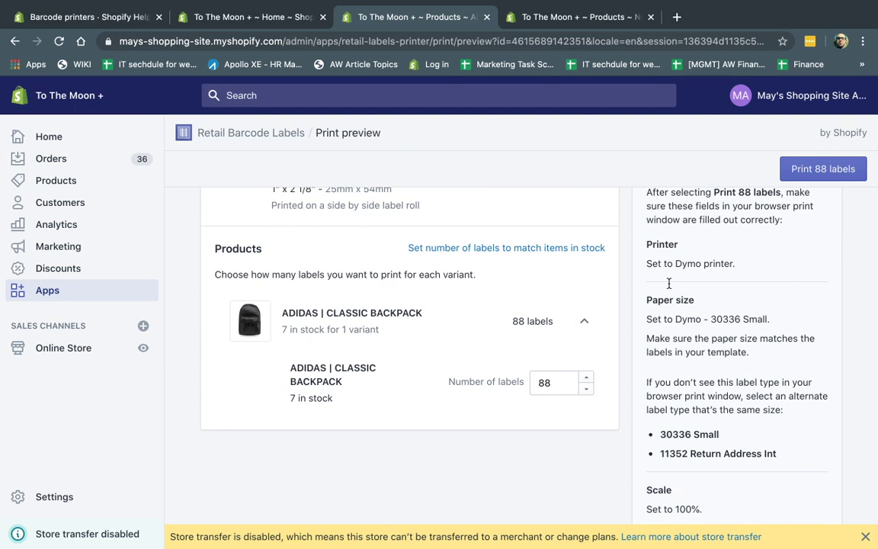
left_click_drag(646, 264, 735, 264)
left_click(662, 268)
left_click_drag(692, 319, 765, 320)
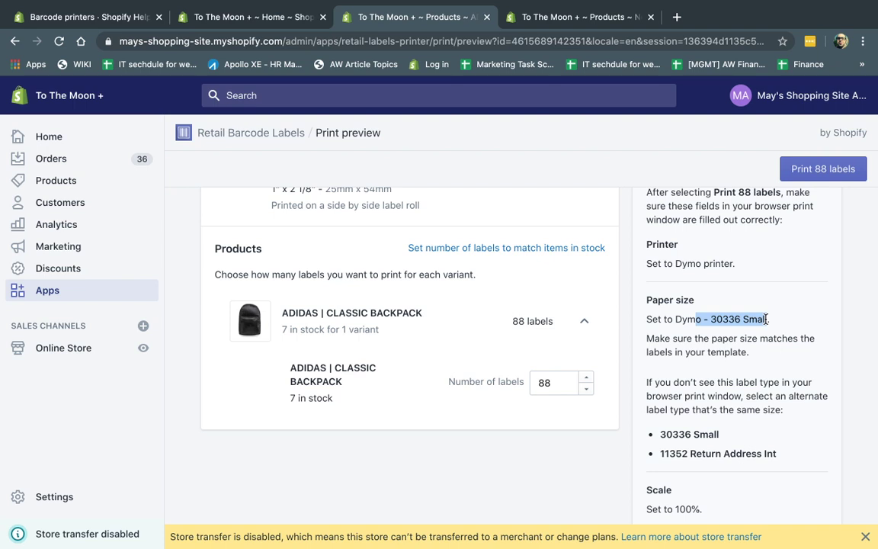
left_click_drag(766, 319, 768, 320)
scroll(765, 319, "up", 2)
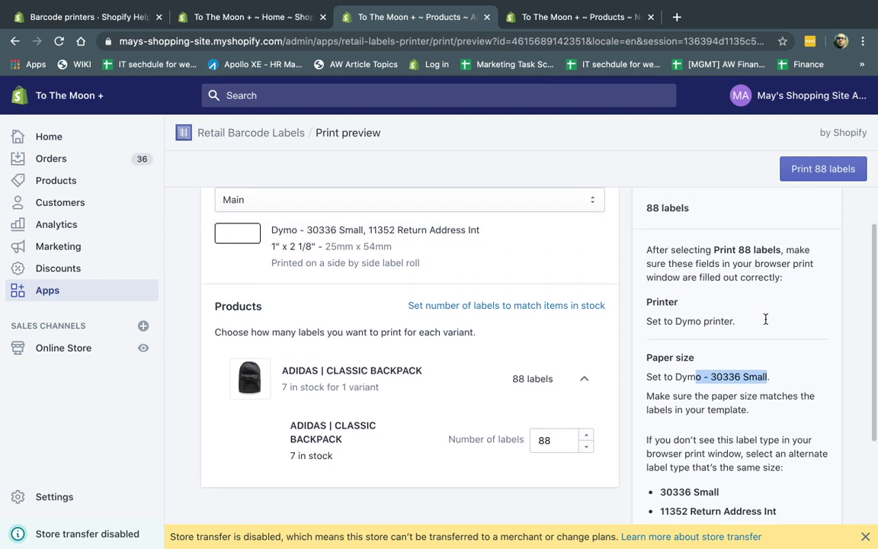
scroll(766, 319, "up", 2)
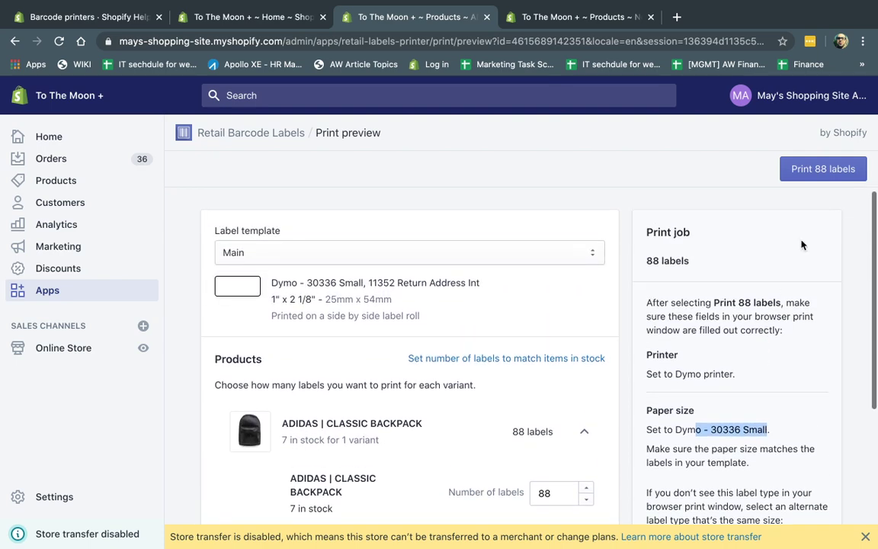
- Print the 88 labels, always allowing pop-ups and redirects from the store's site so the print page opens
left_click(818, 169)
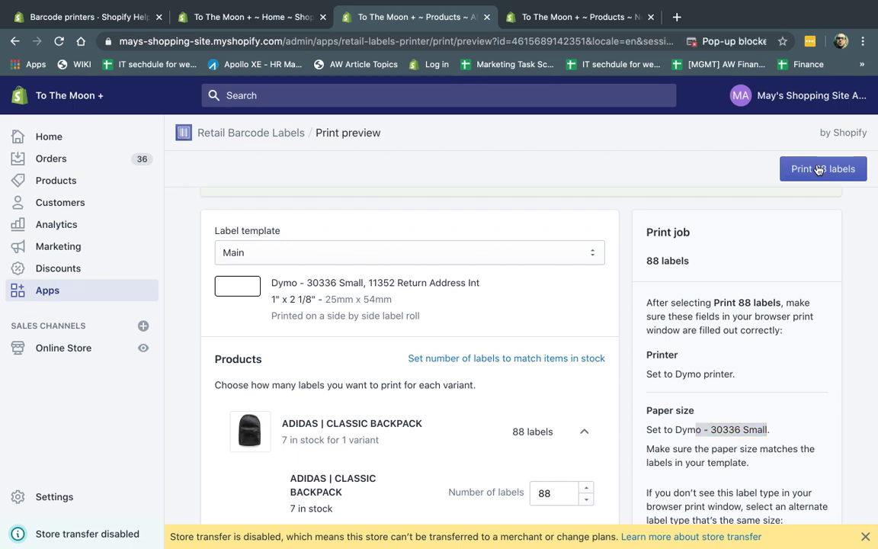
left_click(725, 41)
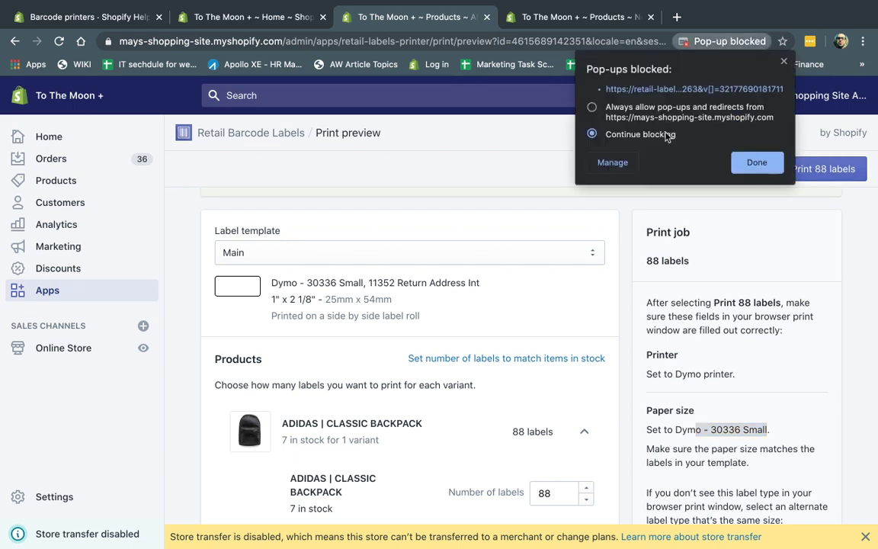
left_click(647, 114)
left_click(754, 161)
left_click(795, 171)
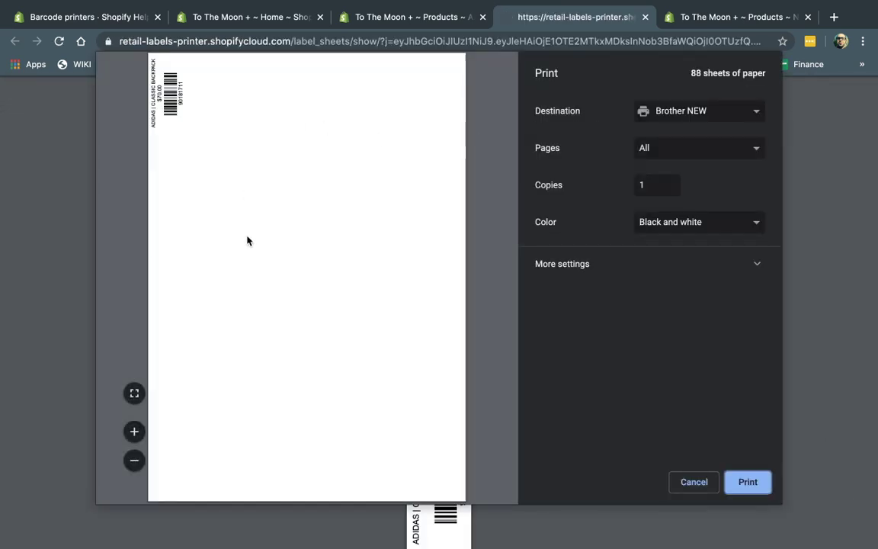
- Check the labels in the print preview, cancel the print dialog and look through the label sheet
scroll(246, 241, "down", 5)
scroll(247, 241, "down", 2)
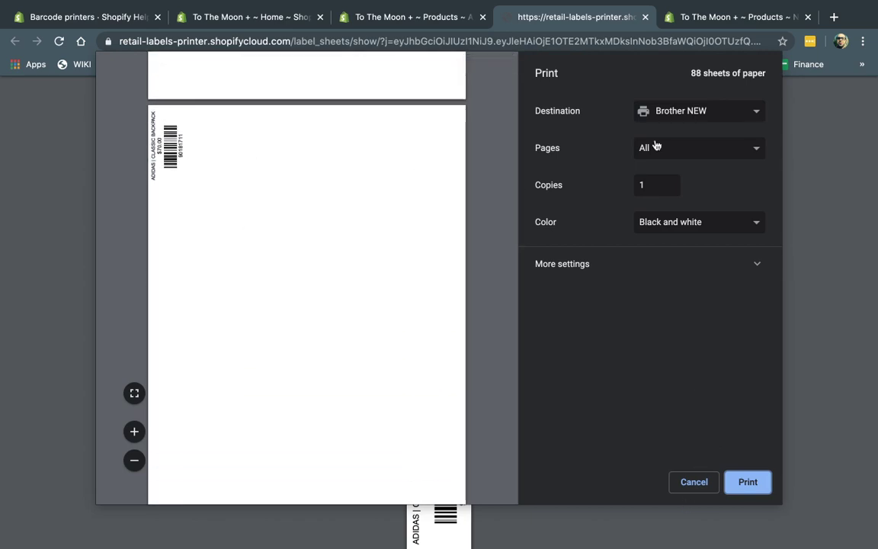
left_click(693, 481)
scroll(551, 378, "down", 1)
scroll(551, 378, "down", 5)
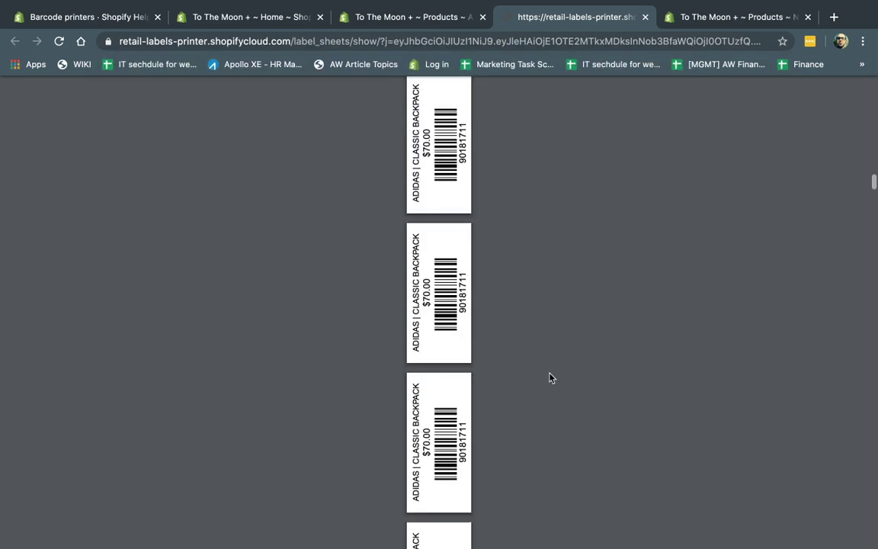
scroll(551, 378, "up", 5)
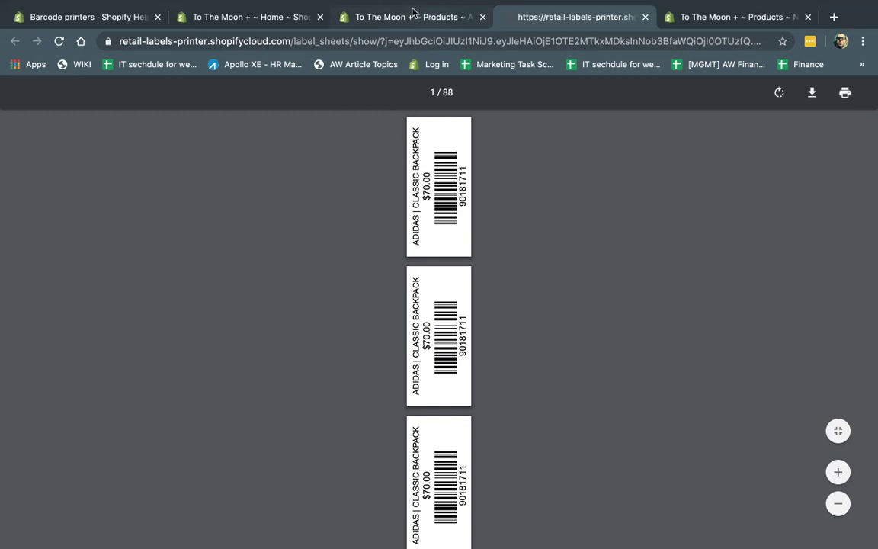
- Go back to the store admin, dismiss the print notice and return to the Retail Barcode Labels template list
left_click(391, 17)
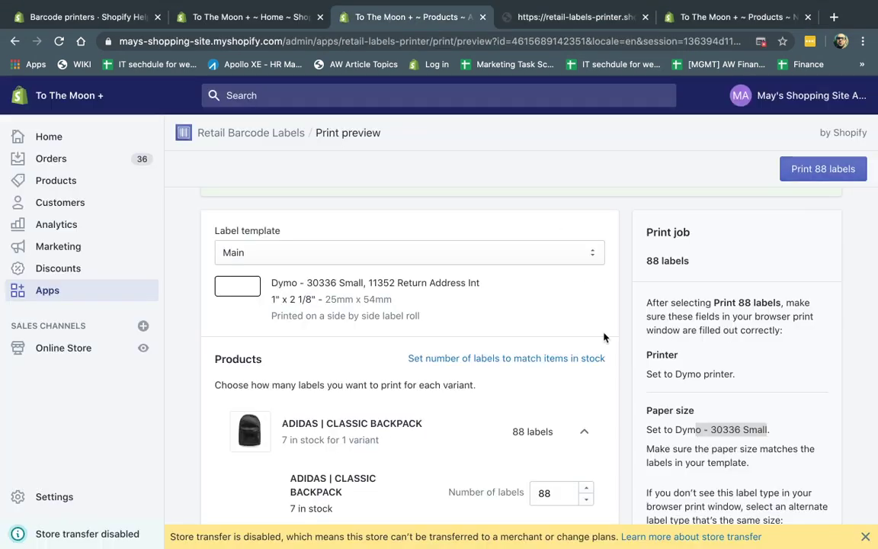
scroll(625, 337, "down", 3)
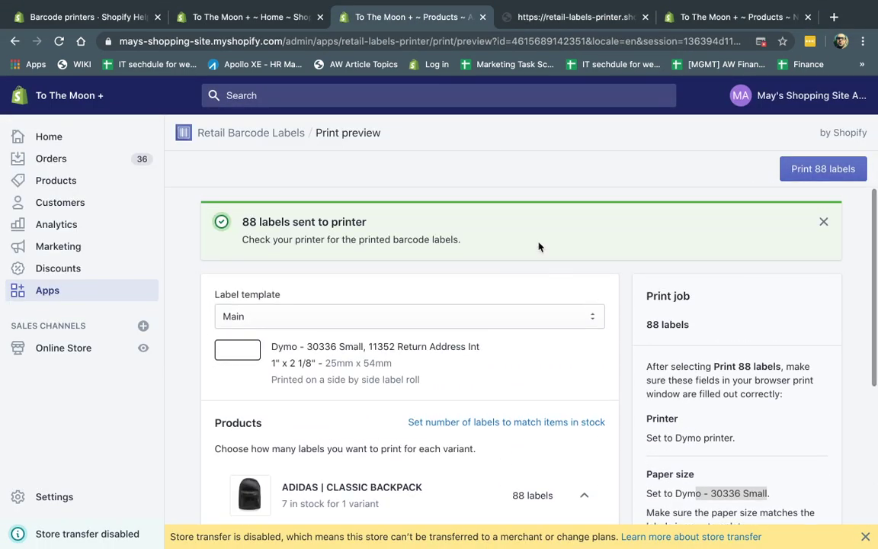
left_click(823, 221)
left_click(257, 135)
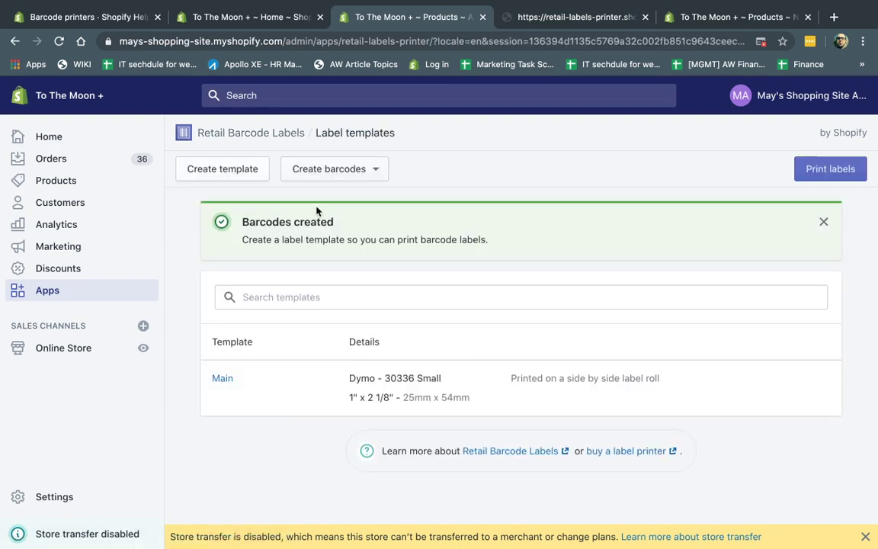
- Start a new label template and title it "Template 2"
left_click(249, 169)
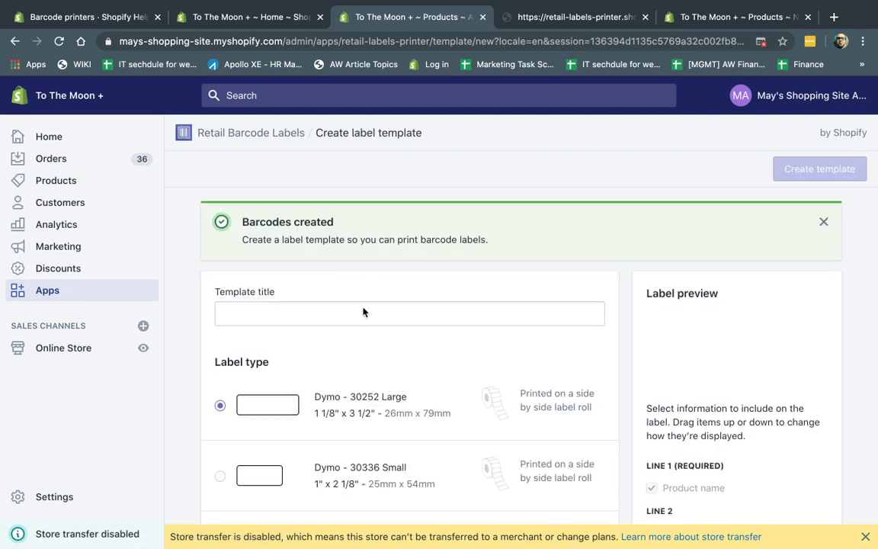
scroll(363, 336, "down", 1)
left_click(361, 254)
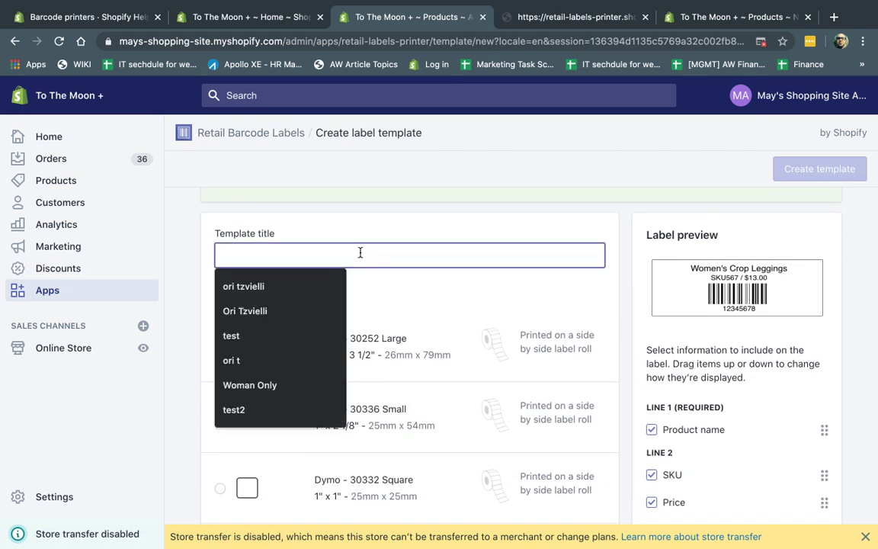
type("Template 2")
- Select the Avery Standard - 5160 label type for Template 2 and check the label preview and its included information
scroll(404, 343, "down", 5)
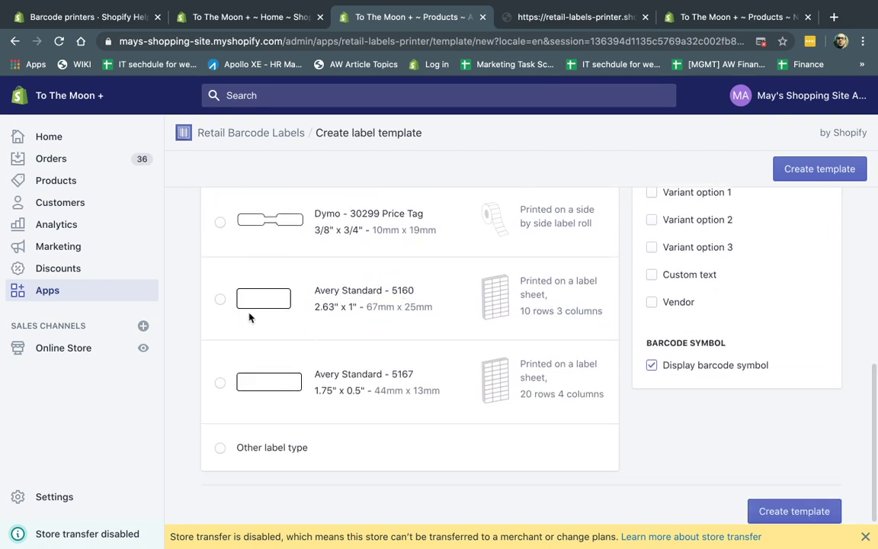
left_click(220, 298)
scroll(774, 337, "up", 1)
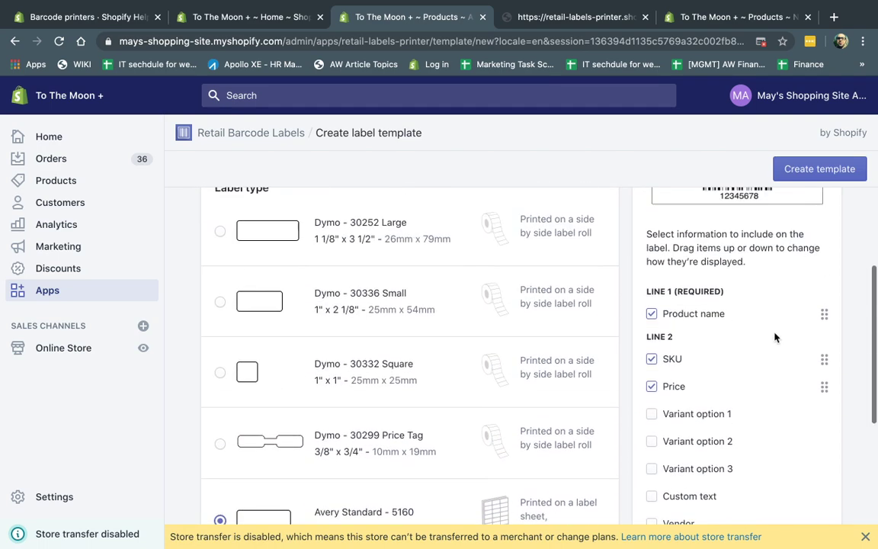
scroll(774, 337, "up", 3)
scroll(774, 337, "down", 2)
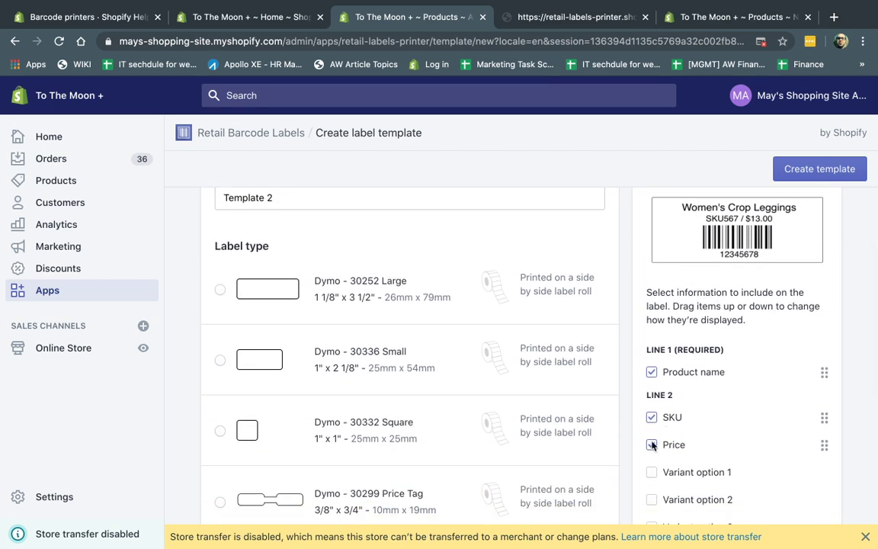
- Exclude the product name from the Template 2 label, keeping SKU and price, and create the template
left_click(651, 373)
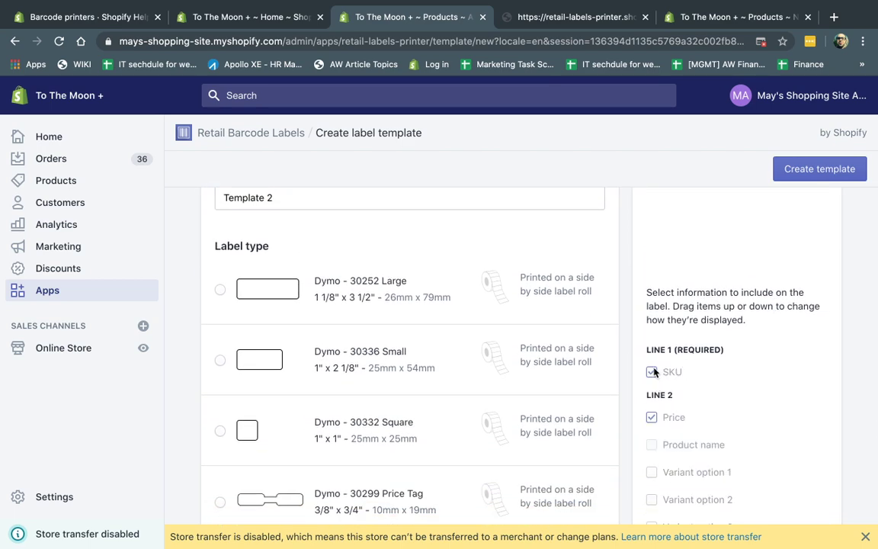
scroll(846, 313, "up", 1)
left_click(837, 180)
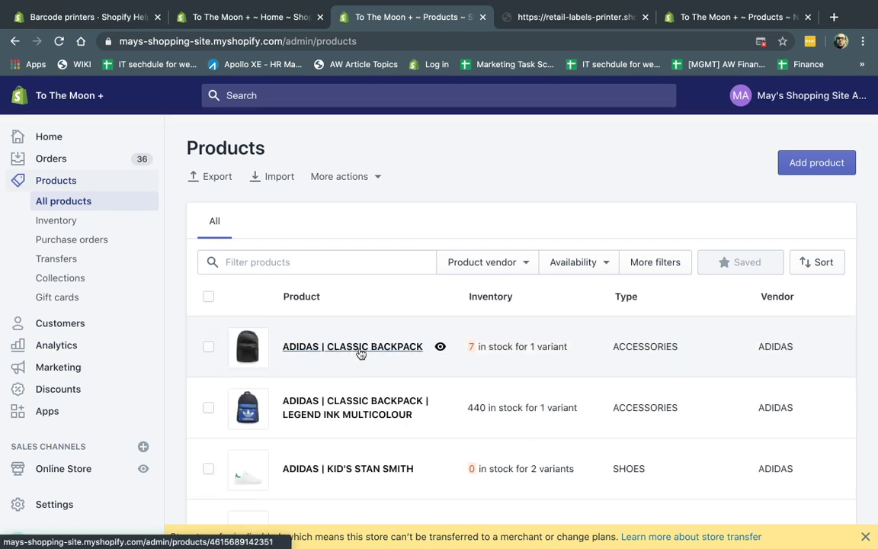
- Open the ADIDAS | CLASSIC BACKPACK product and start printing barcode labels for it
left_click(364, 350)
left_click(397, 199)
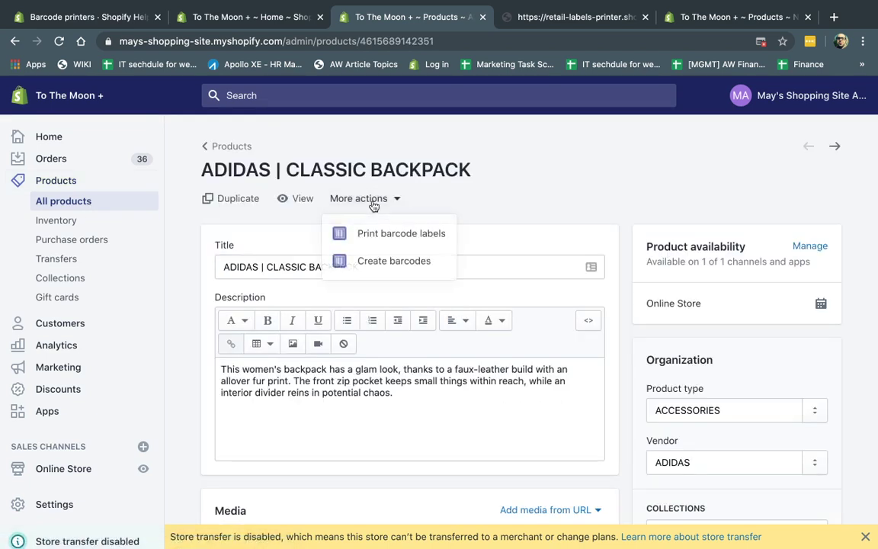
left_click(396, 241)
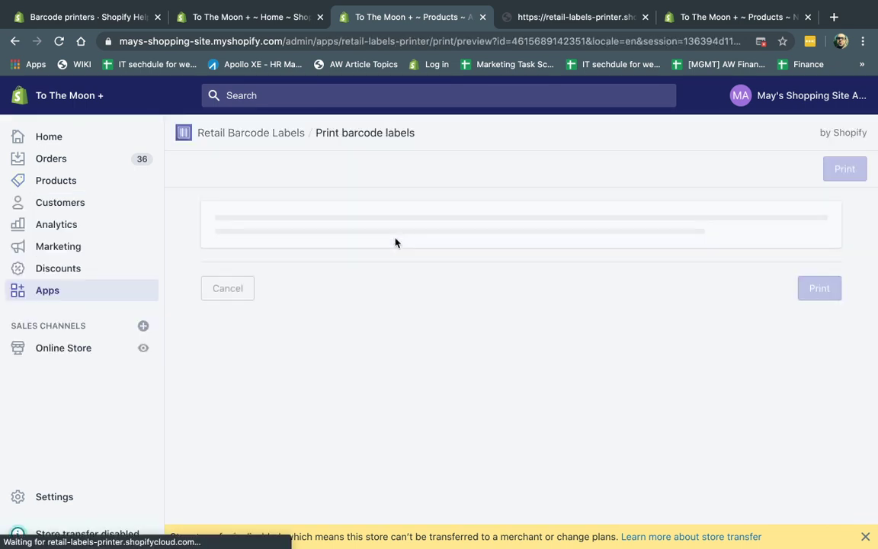
- Set the number of labels for the ADIDAS | CLASSIC BACKPACK to 88 and choose Template 2 as the label template
left_click(559, 458)
type("88")
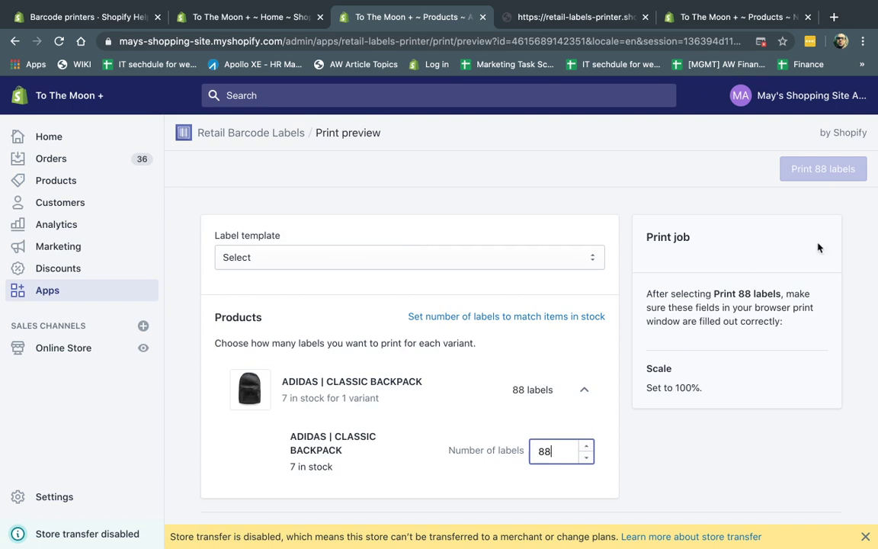
left_click(861, 250)
left_click(552, 265)
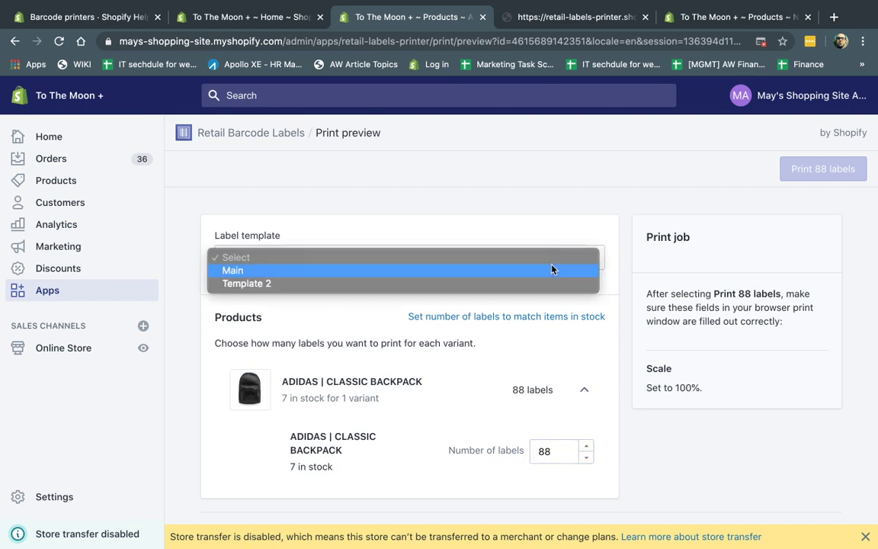
left_click(352, 285)
left_click(514, 208)
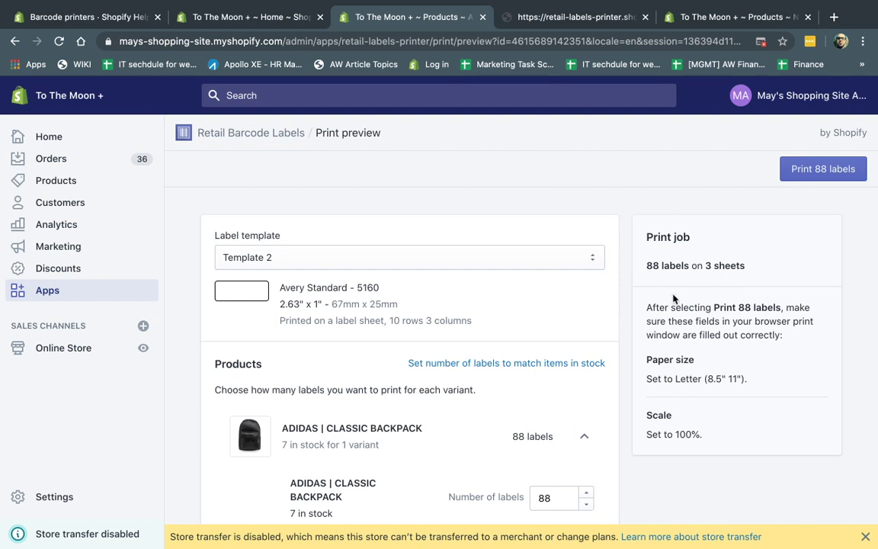
- Generate the 88 labels for printing, cancel the print dialog and return to the Retail Barcode Labels main page
left_click(809, 169)
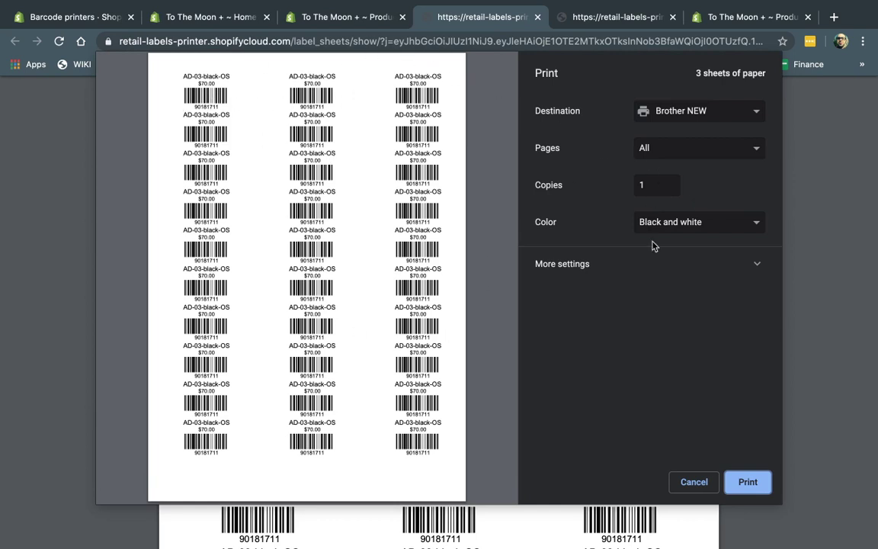
left_click(692, 481)
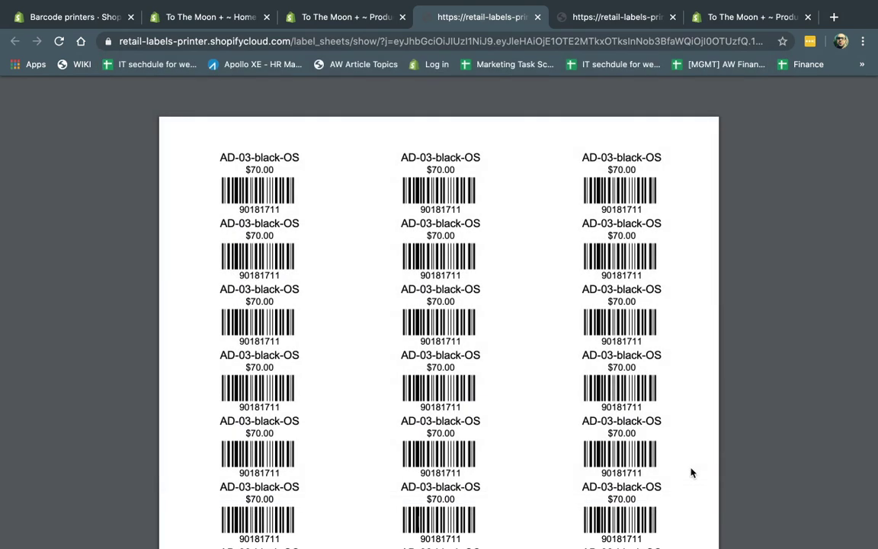
left_click(326, 18)
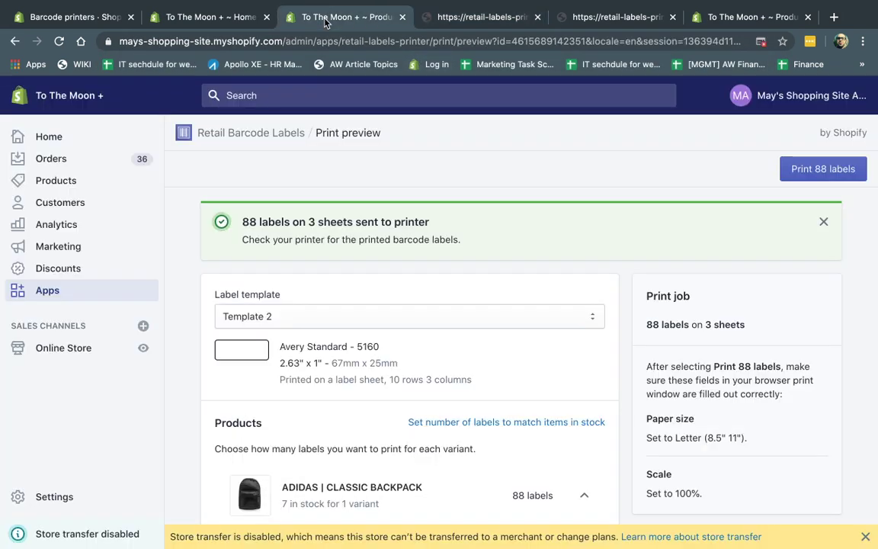
left_click(249, 138)
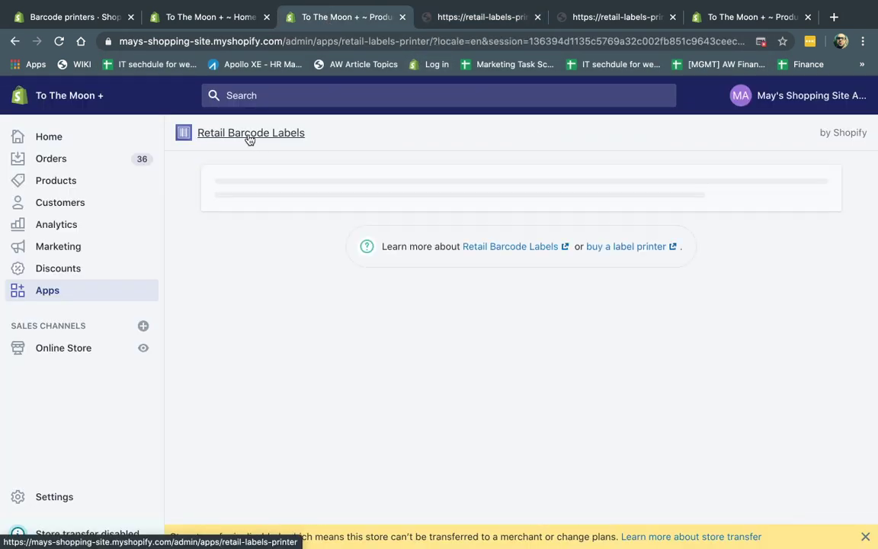
left_click(80, 186)
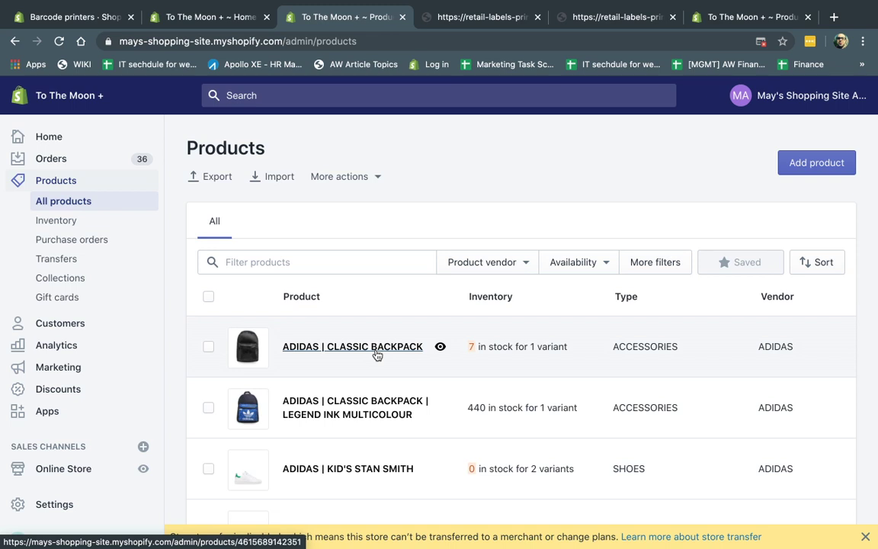
left_click(208, 346)
left_click(208, 408)
left_click(208, 469)
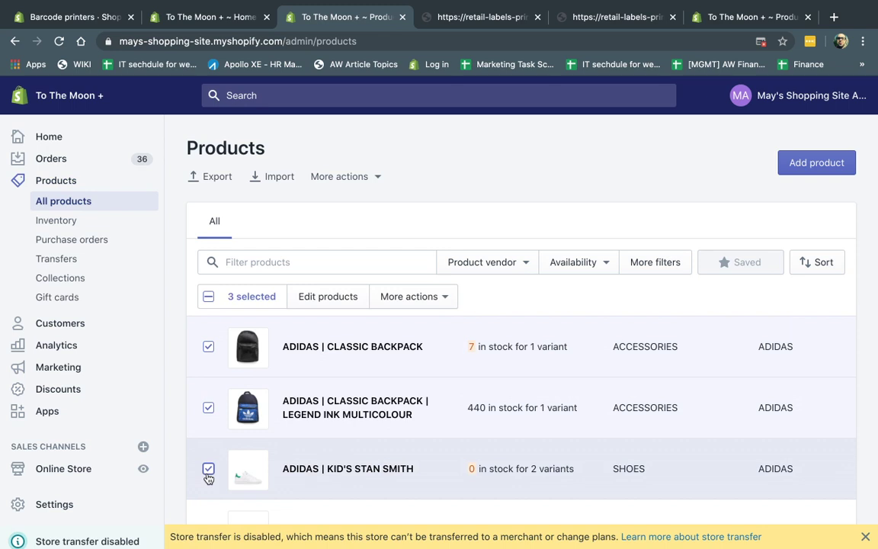
- Open Retail Barcode Labels from the installed apps and start a new label print job
left_click(50, 410)
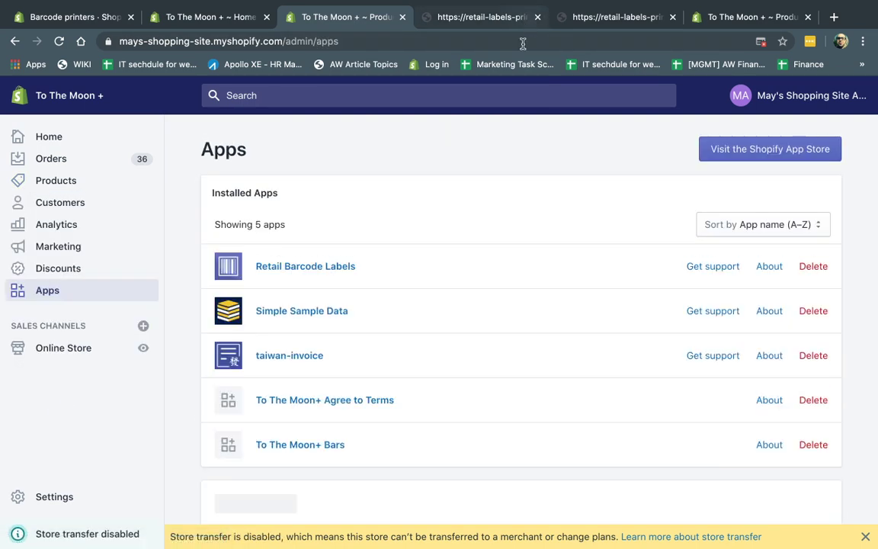
left_click(319, 269)
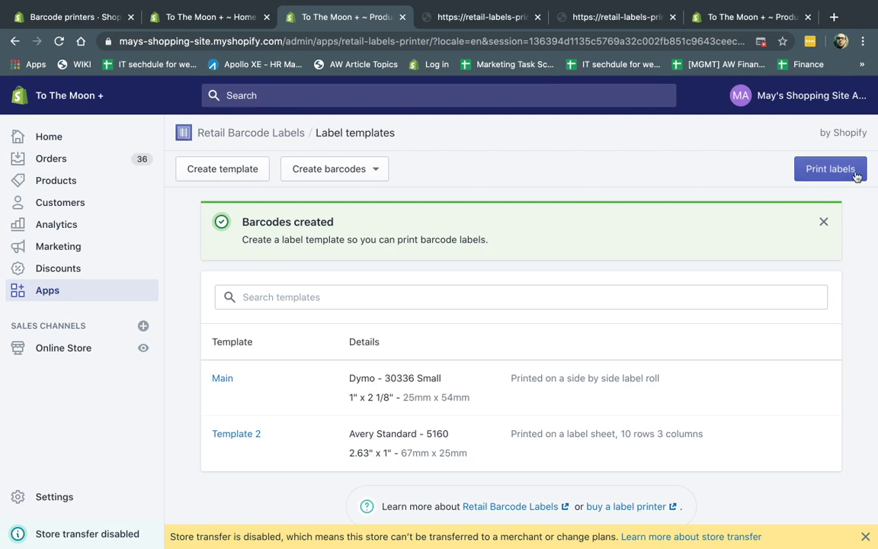
left_click(830, 168)
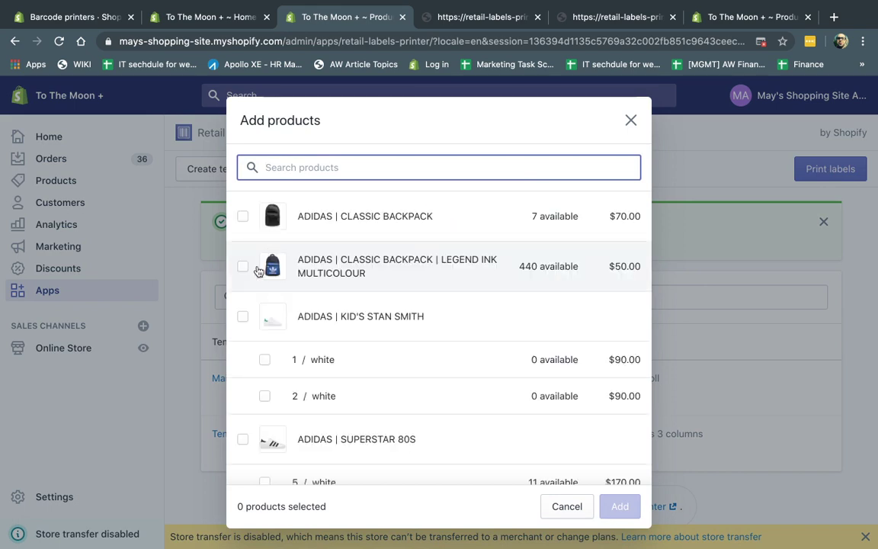
- Add the Legend Ink Multicolour backpack, both Kid's Stan Smith variants, one Superstar 80s variant and the 9 / black Chuck Taylor to the print job
left_click(242, 266)
left_click(265, 360)
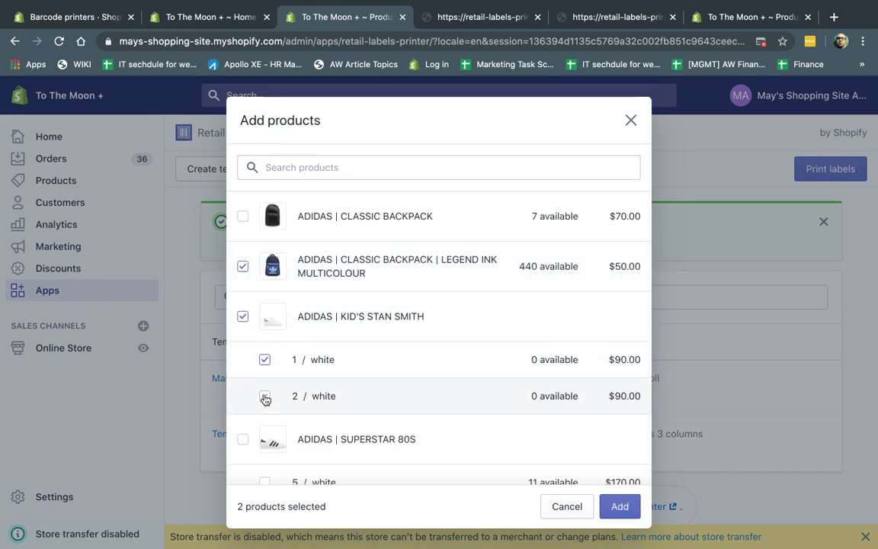
scroll(265, 397, "down", 5)
left_click(263, 358)
scroll(263, 366, "down", 4)
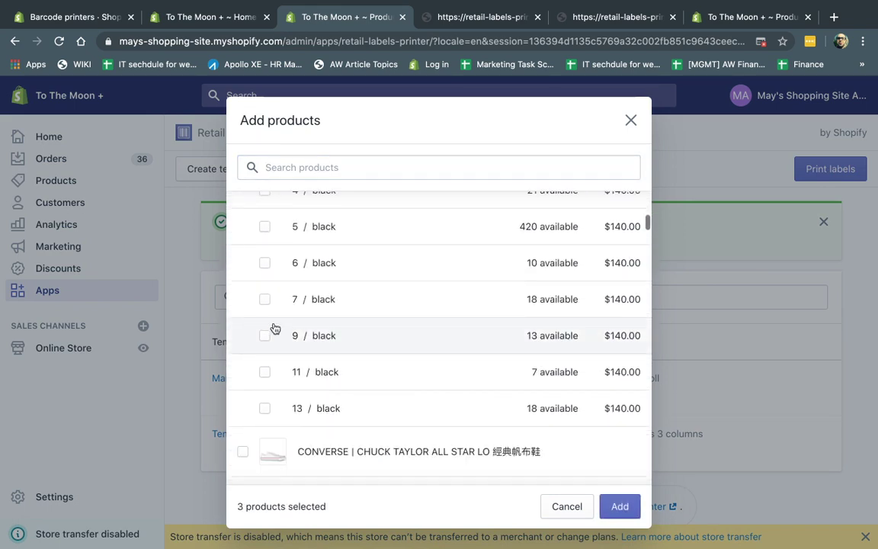
left_click(261, 338)
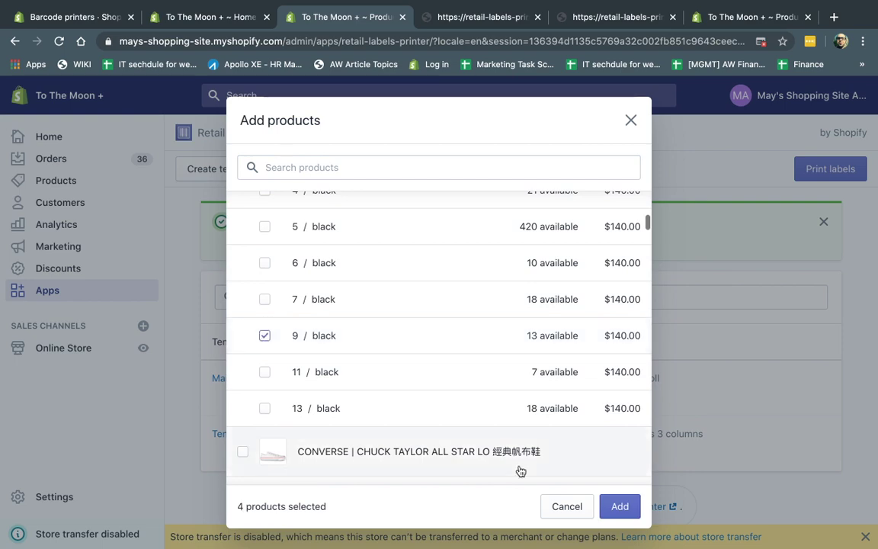
left_click(618, 506)
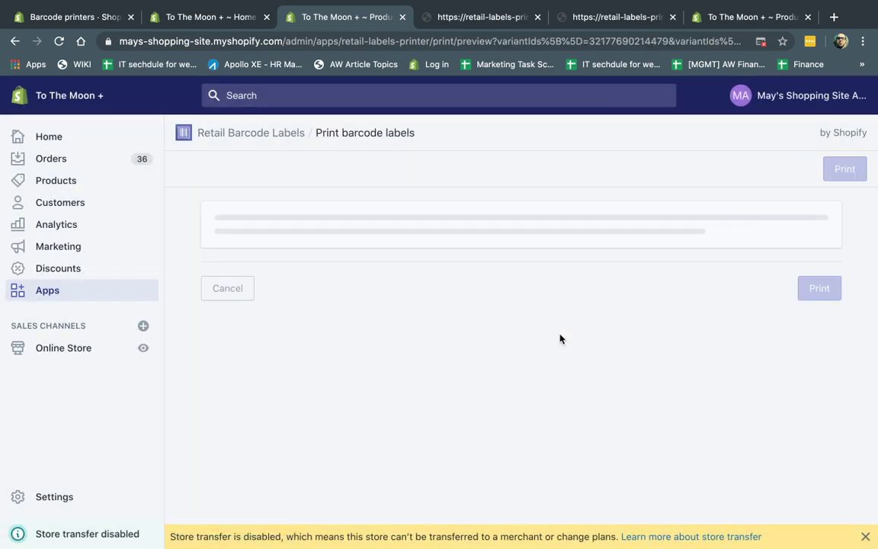
- Set the label counts to 55 for the Legend Ink Multicolour backpack, 20 for Kid's Stan Smith 1 / white and 5 for 2 / white
scroll(602, 343, "down", 3)
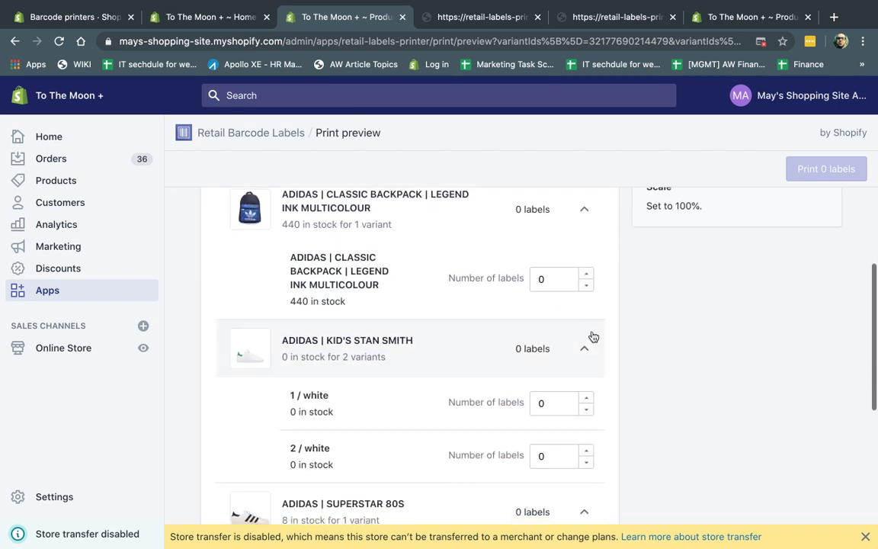
double_click(555, 279)
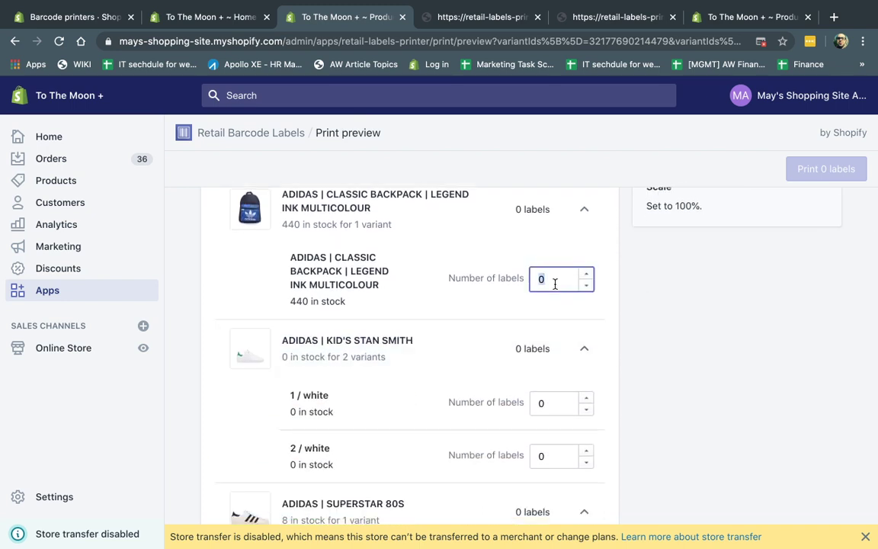
type("55")
double_click(555, 406)
type("20")
double_click(553, 455)
type("5")
- Set the label counts to 2 for ADIDAS | SUPERSTAR 80S and 44 for CONVERSE | CHUCK TAYLOR ALL STAR II HI
scroll(554, 449, "down", 4)
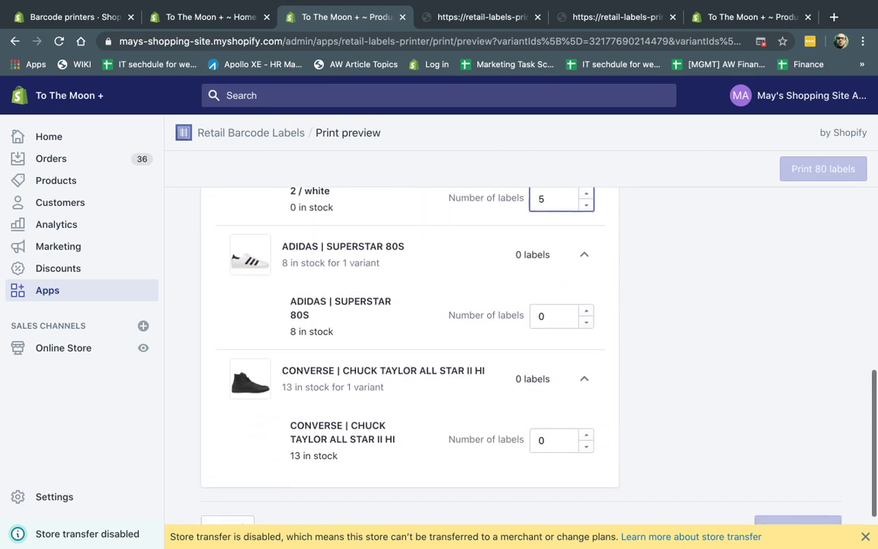
left_click(553, 311)
type("2")
double_click(553, 440)
type("44")
- Choose Template 2 as the label template for the multi-product job and send its labels to print
scroll(748, 282, "up", 10)
scroll(748, 282, "up", 1)
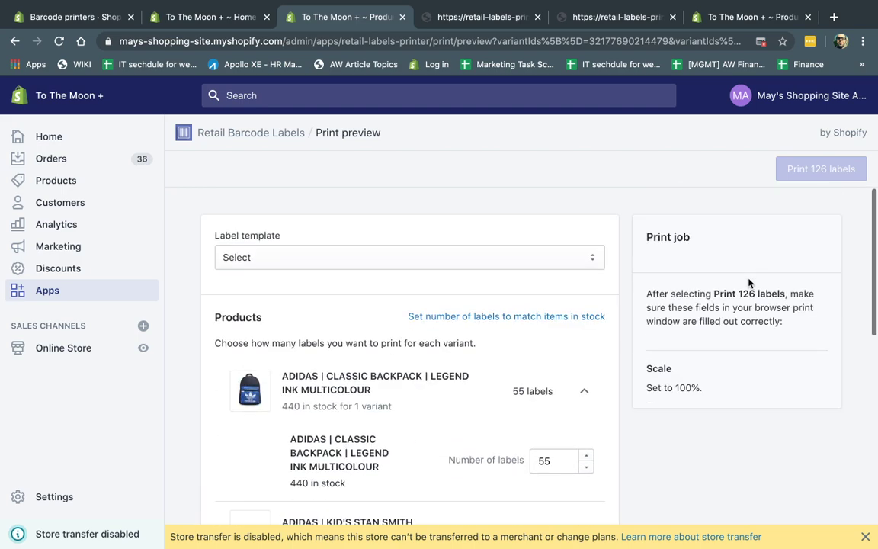
left_click(585, 258)
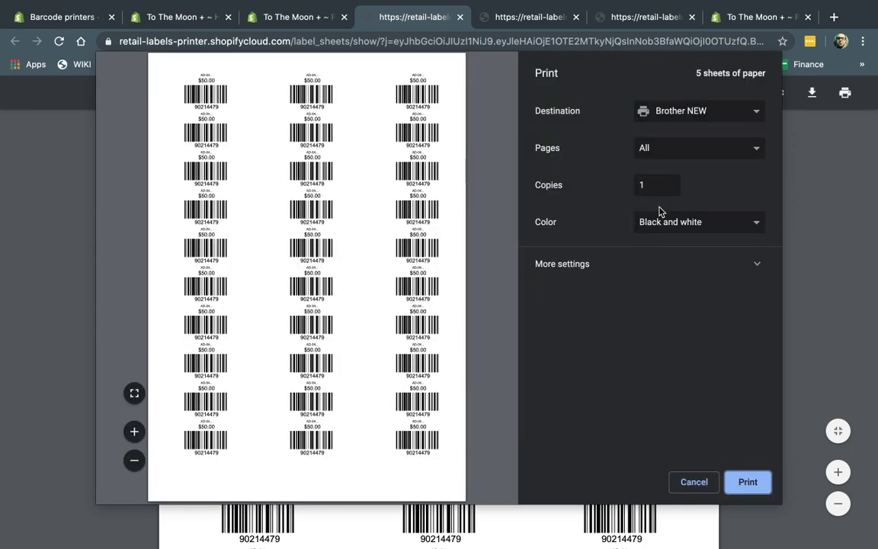
- Look through all the sheets in the print preview to check the labels of each product
scroll(429, 305, "down", 15)
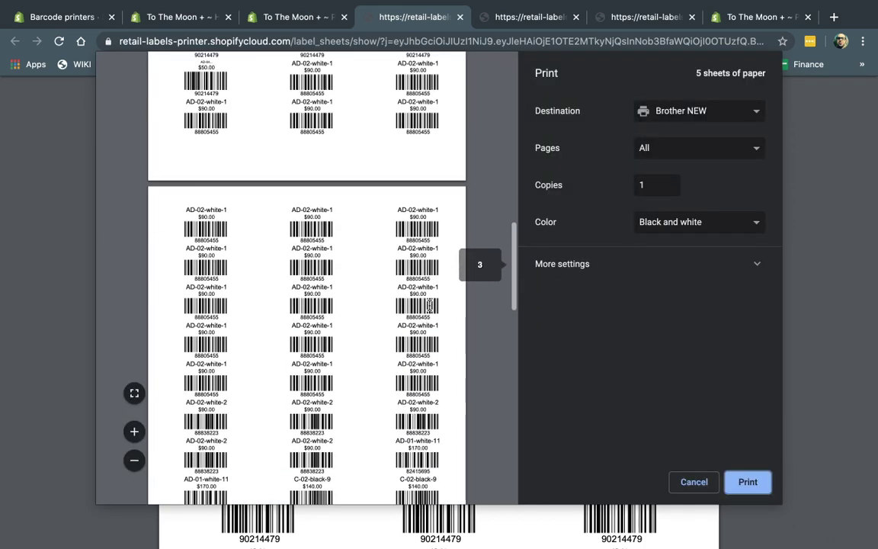
triple_click(418, 255)
scroll(418, 259, "up", 10)
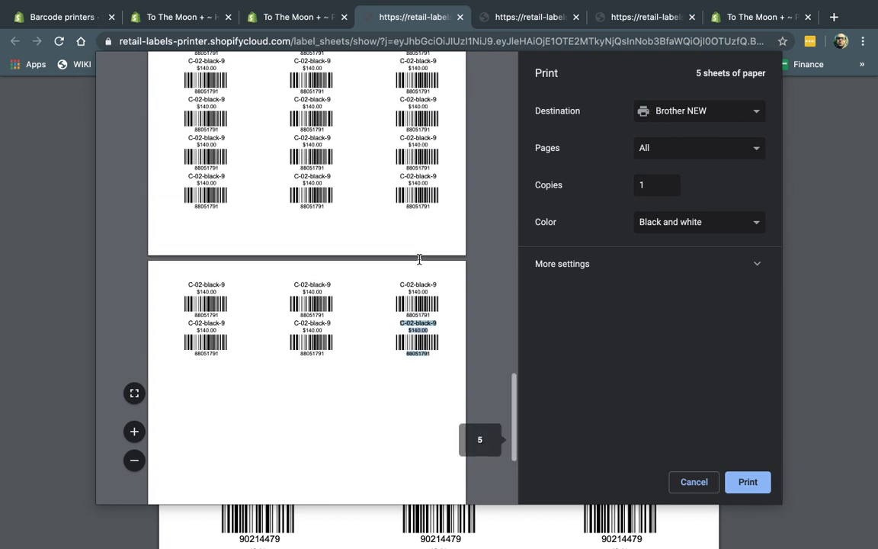
left_click_drag(408, 212, 419, 226)
- Cancel the print dialog and go back to the Retail Barcode Labels template list in the store admin
left_click(683, 483)
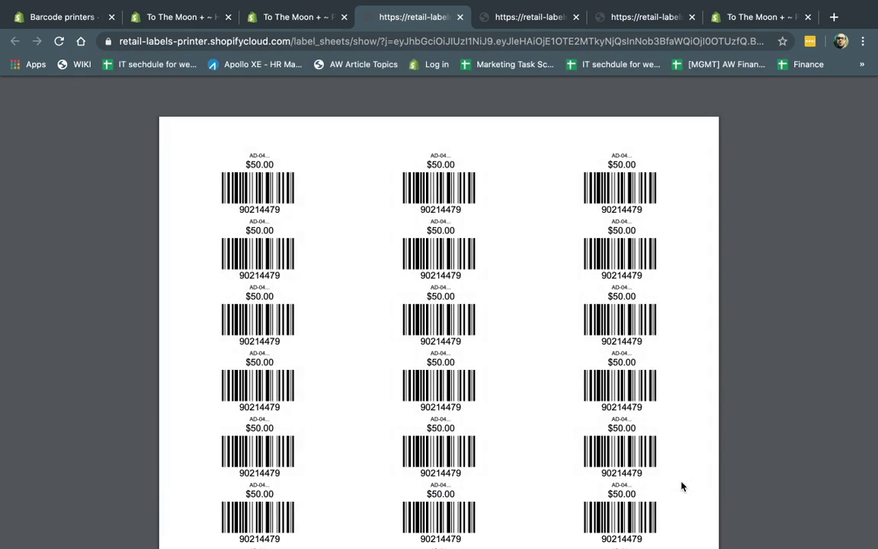
left_click(278, 19)
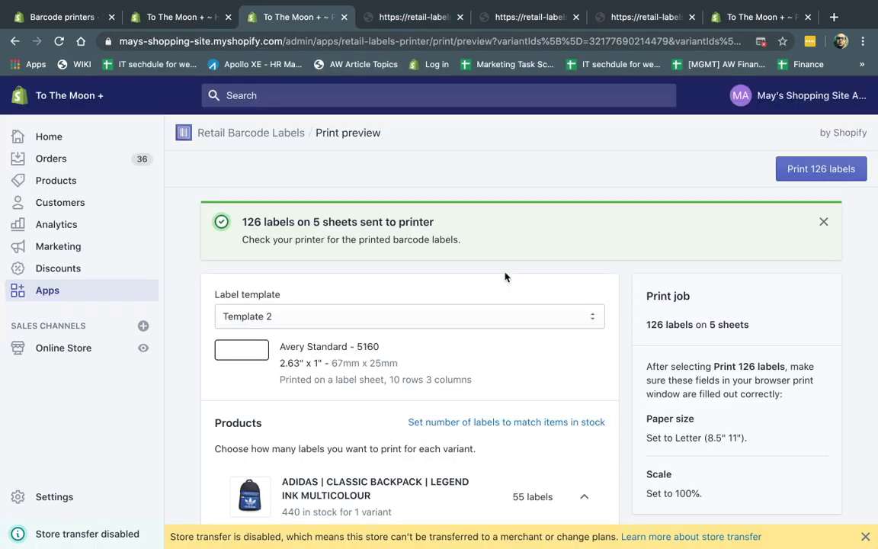
left_click(276, 133)
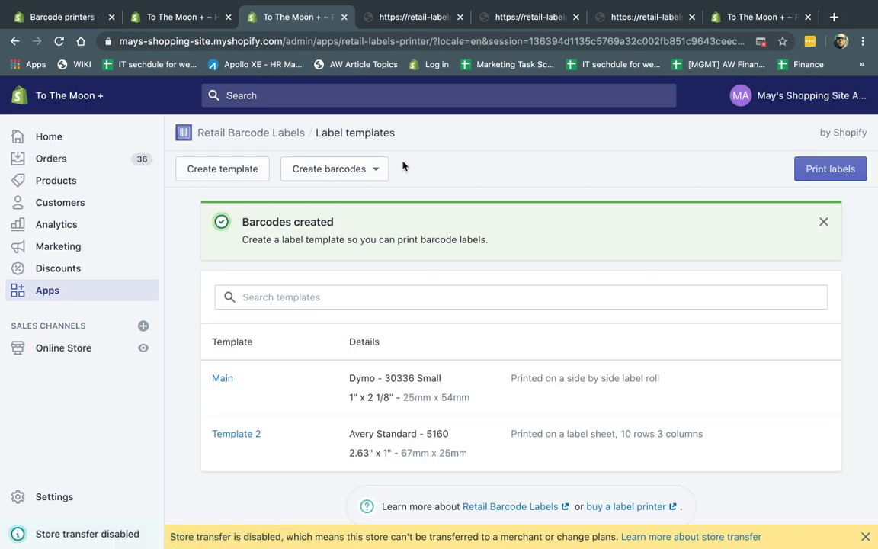
- Switch to the Shopify help page on barcode printers and review the section on supported Dymo printers
left_click(62, 18)
scroll(566, 385, "down", 6)
scroll(566, 386, "up", 2)
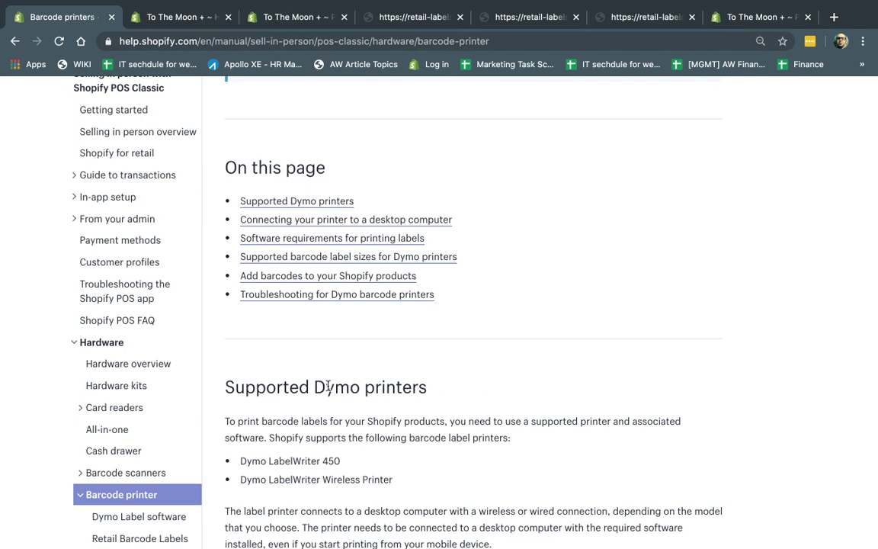
left_click_drag(314, 388, 447, 393)
left_click(342, 35)
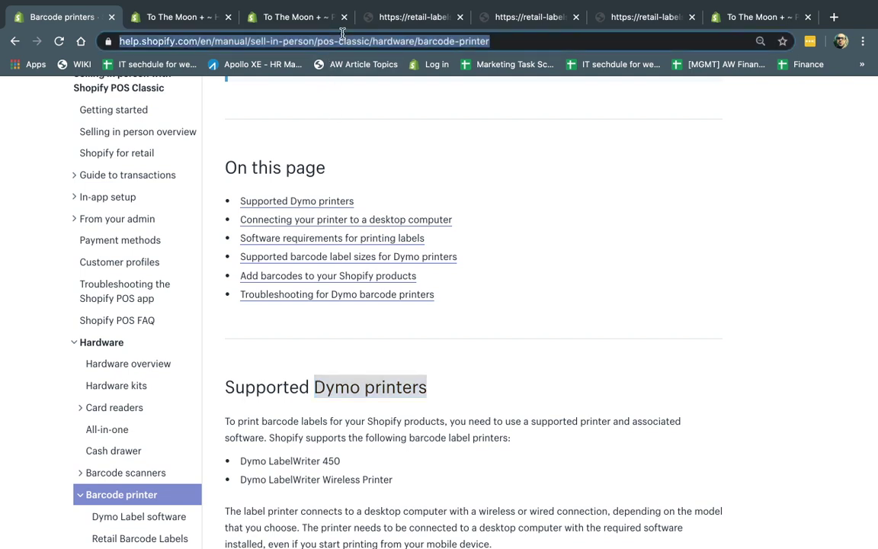
left_click(482, 294)
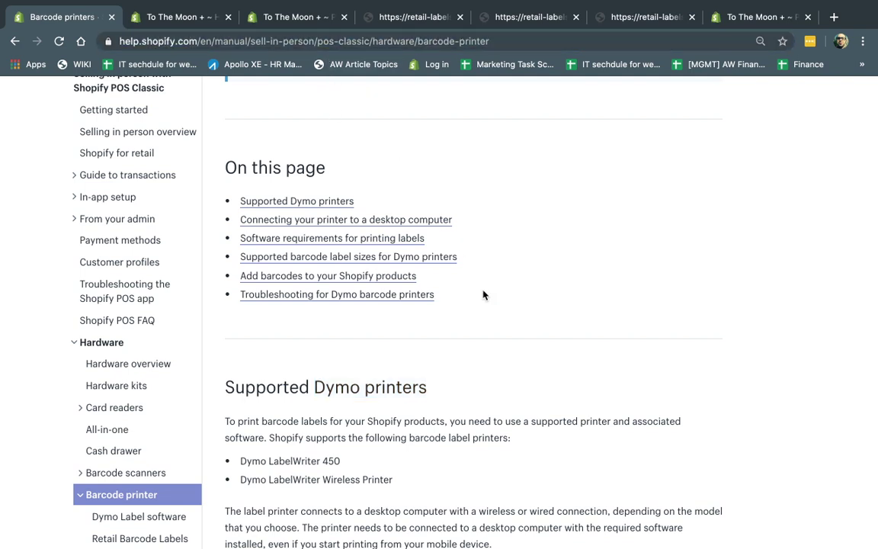
- Review the printer models and the desktop-printer tip about Avery Standard (5160) labels, and return to the label template list
scroll(463, 367, "down", 2)
left_click_drag(252, 402, 395, 424)
scroll(492, 412, "down", 7)
scroll(491, 411, "up", 10)
scroll(491, 411, "up", 1)
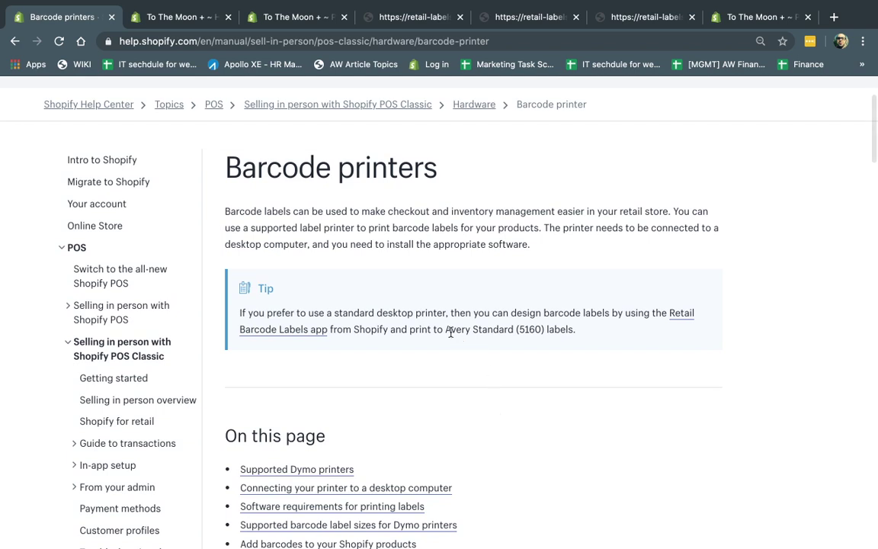
left_click_drag(446, 329, 475, 329)
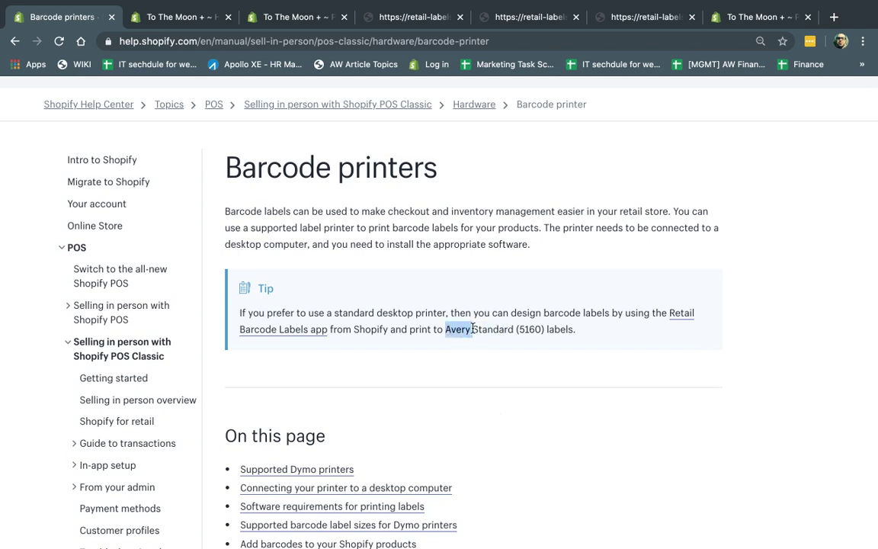
left_click(276, 20)
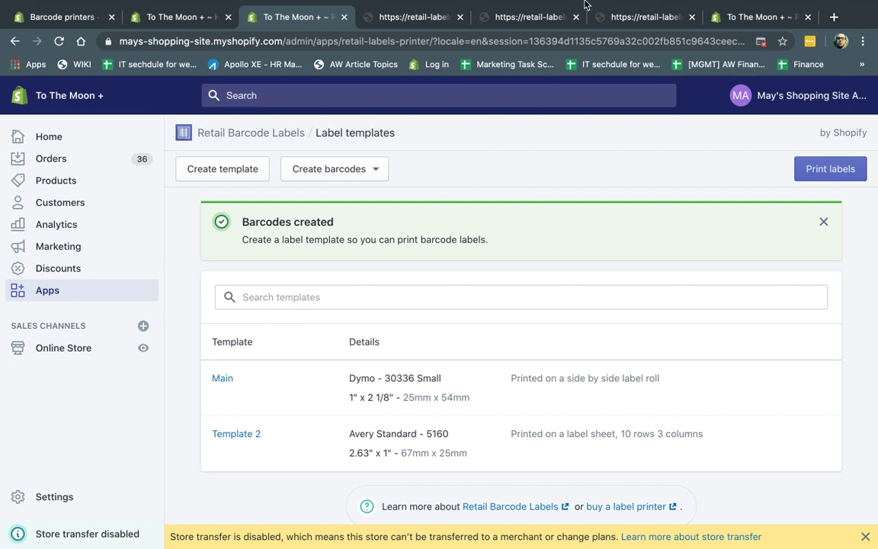
mouse_move(584, 5)
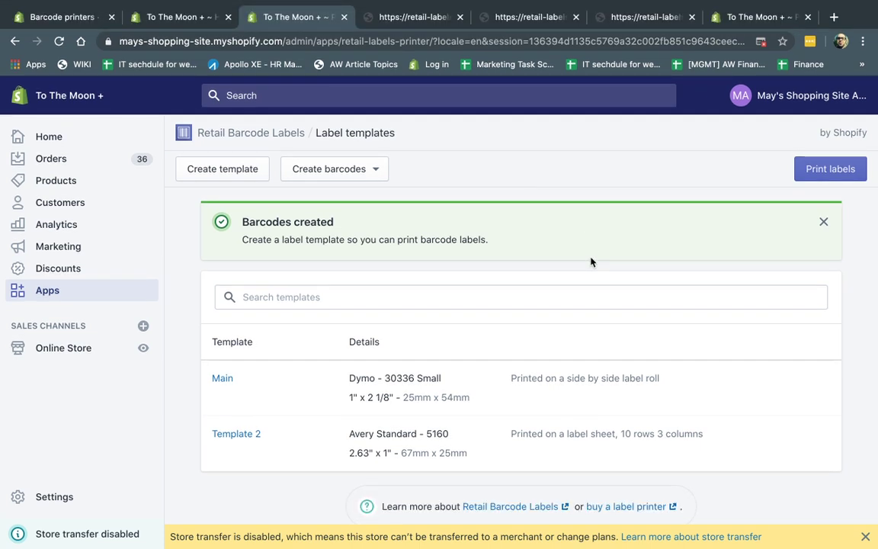